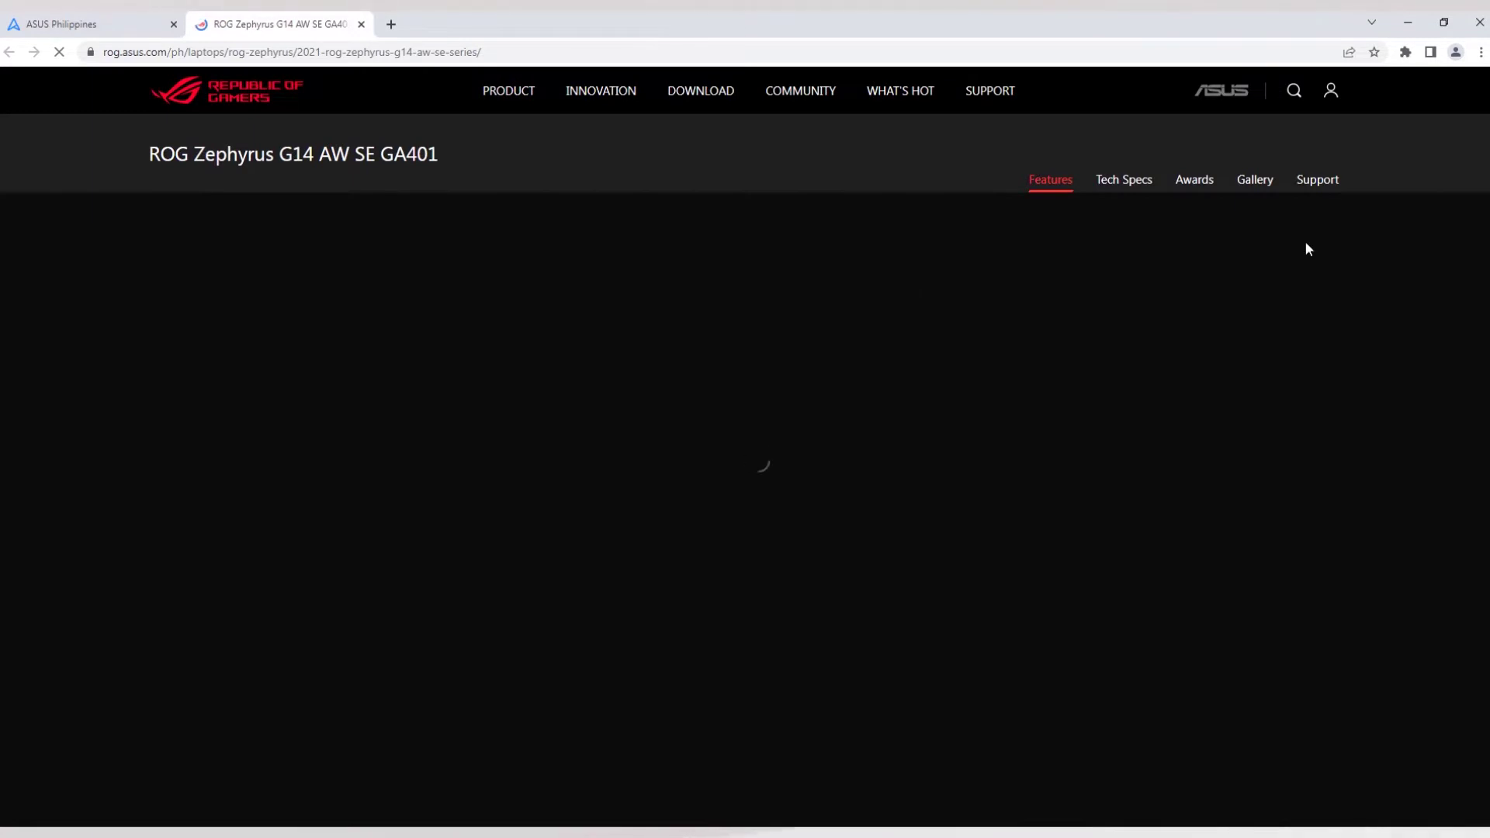
Download the version 408 BIOS Update for Windows for model GA401QEC from the ROG Zephyrus G14 AW SE support page
{"action": "left_click", "coordinate": [1319, 181]}
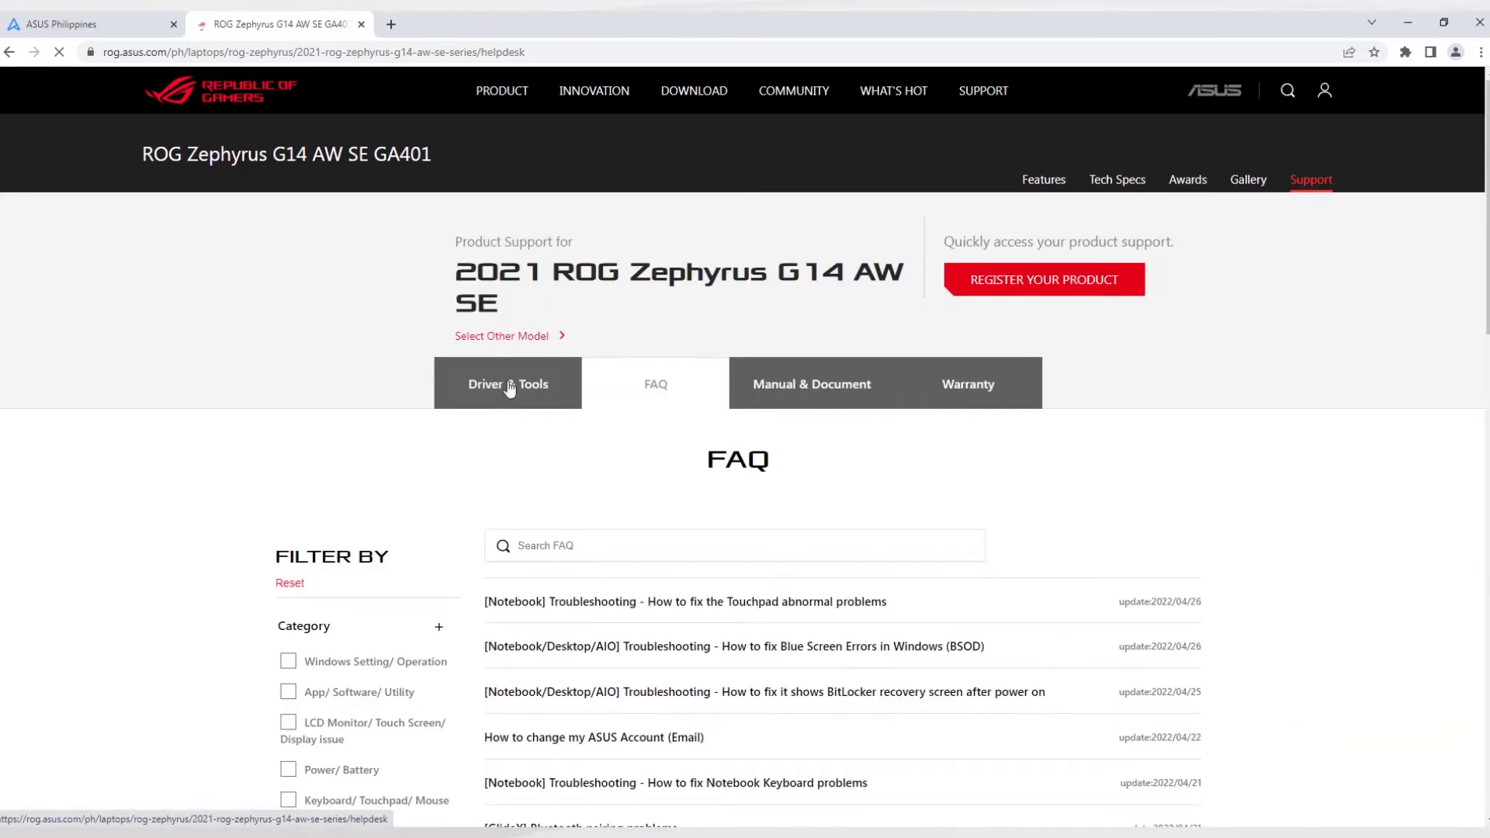
{"action": "left_click", "coordinate": [508, 386]}
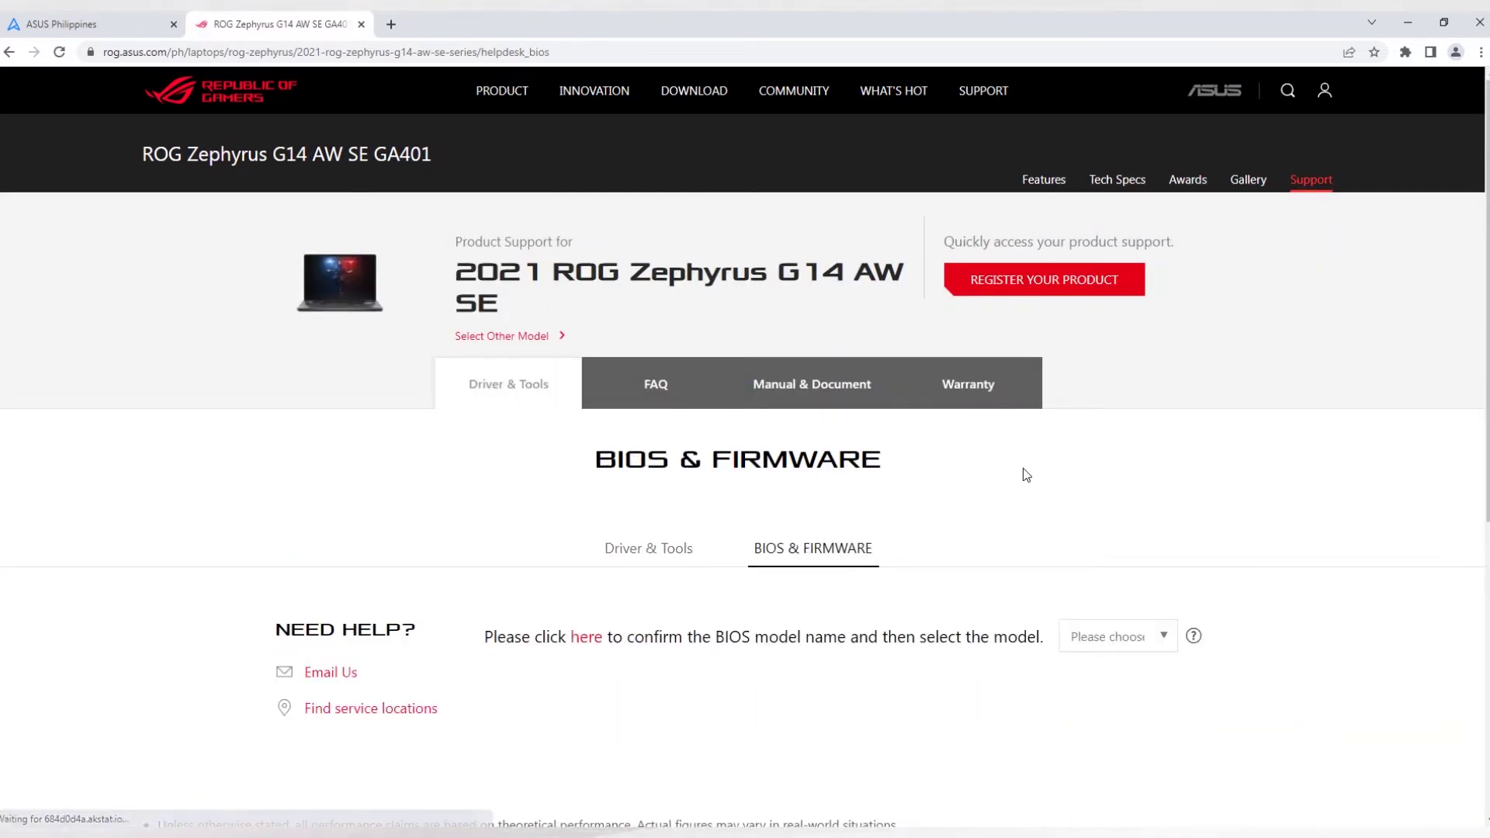
{"action": "scroll", "coordinate": [1024, 472], "scroll_direction": "down", "scroll_amount": 2}
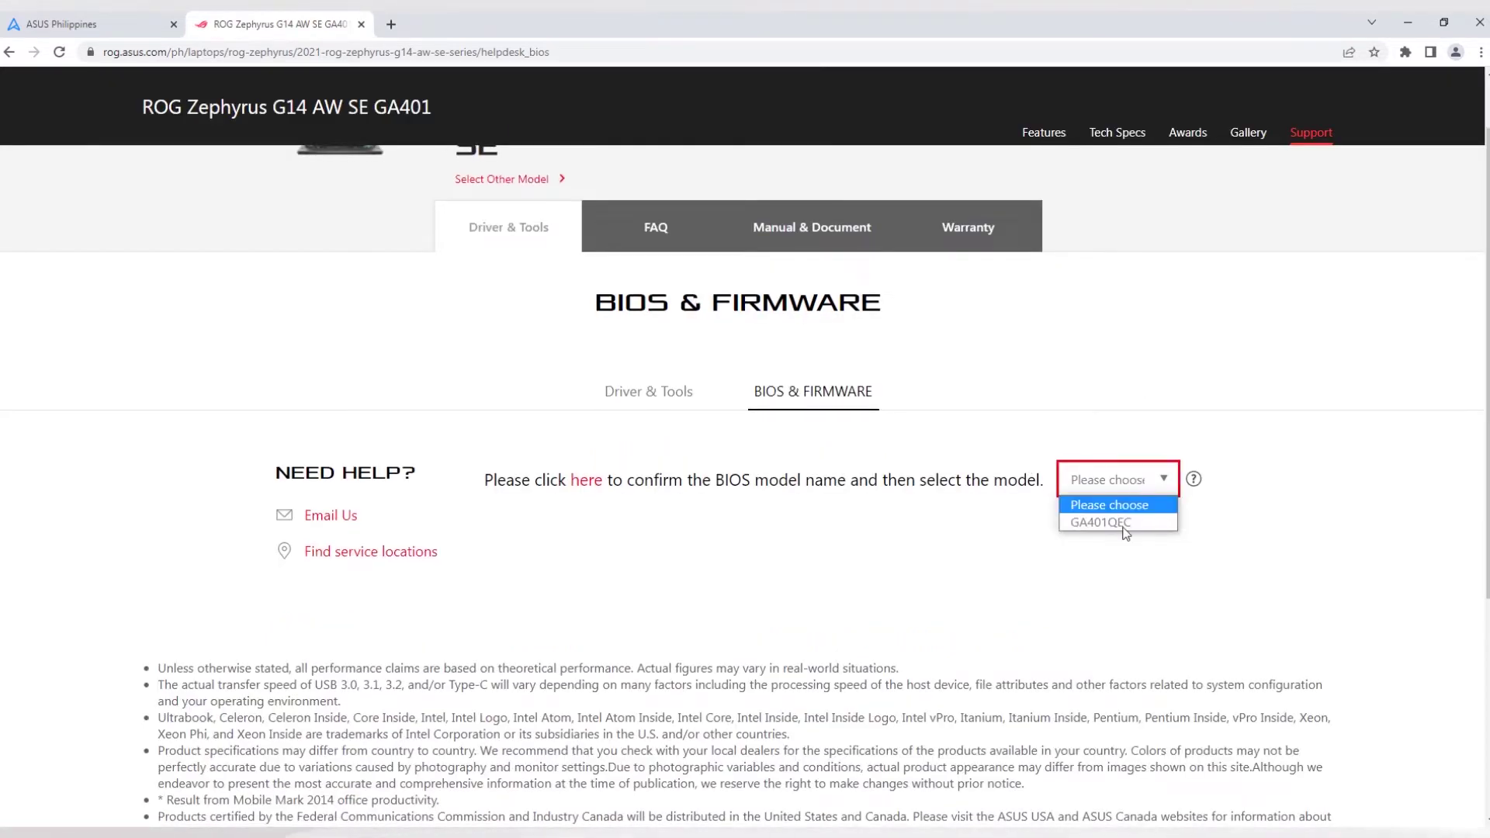
{"action": "left_click", "coordinate": [1125, 523]}
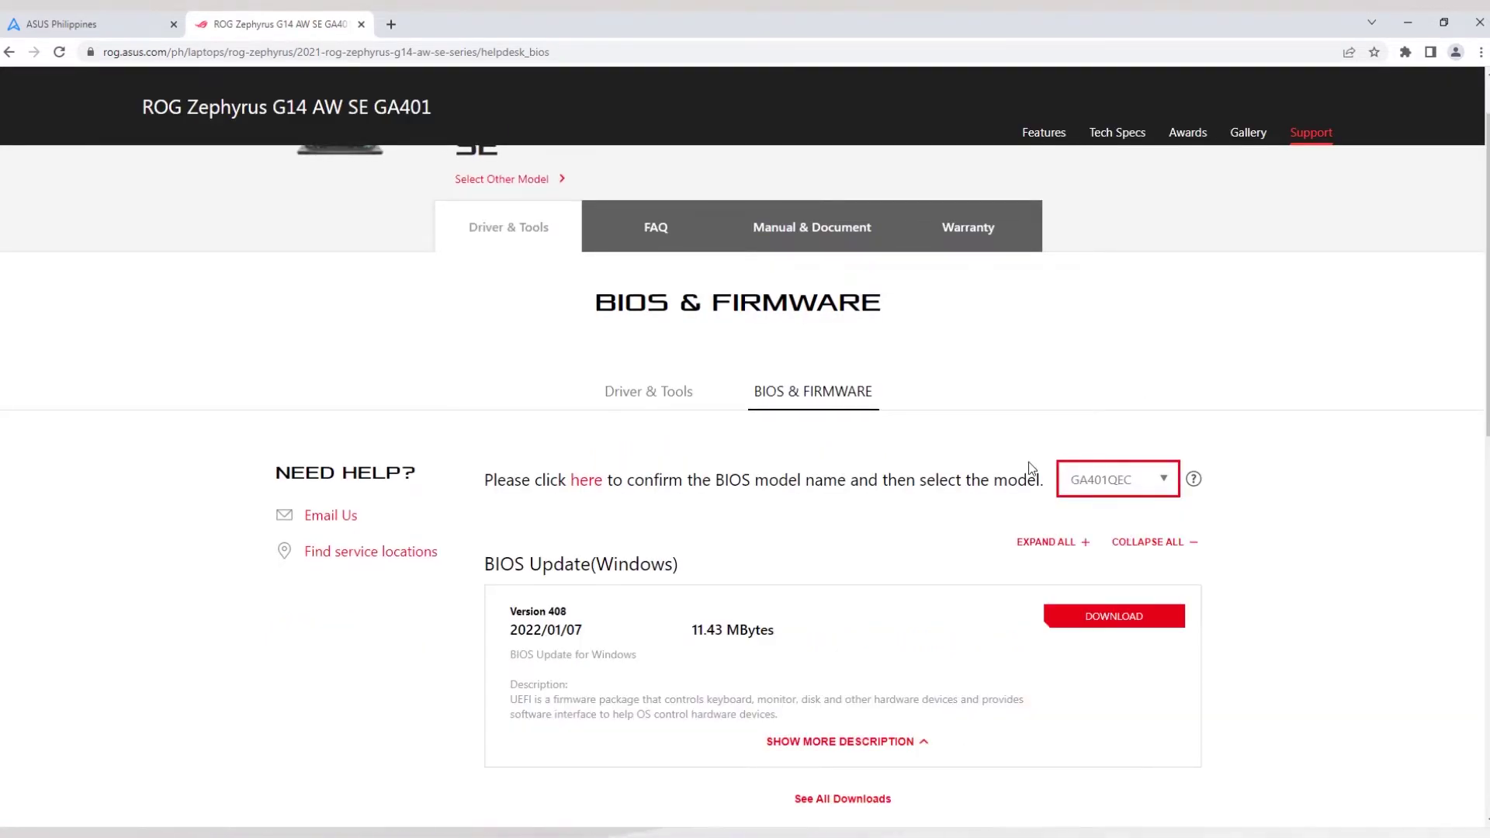
{"action": "scroll", "coordinate": [1026, 463], "scroll_direction": "down", "scroll_amount": 2}
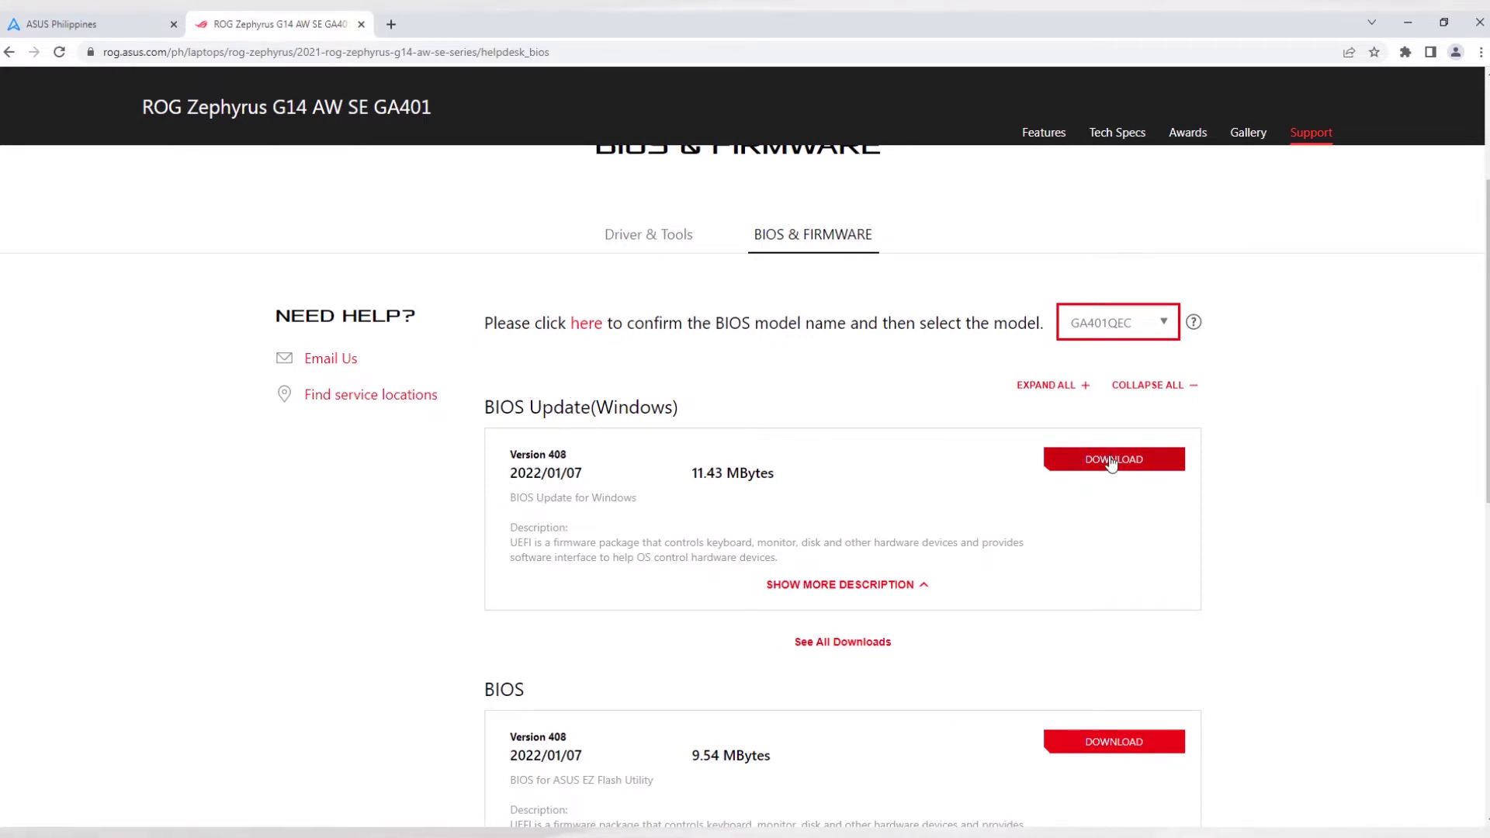
{"action": "left_click", "coordinate": [1111, 460]}
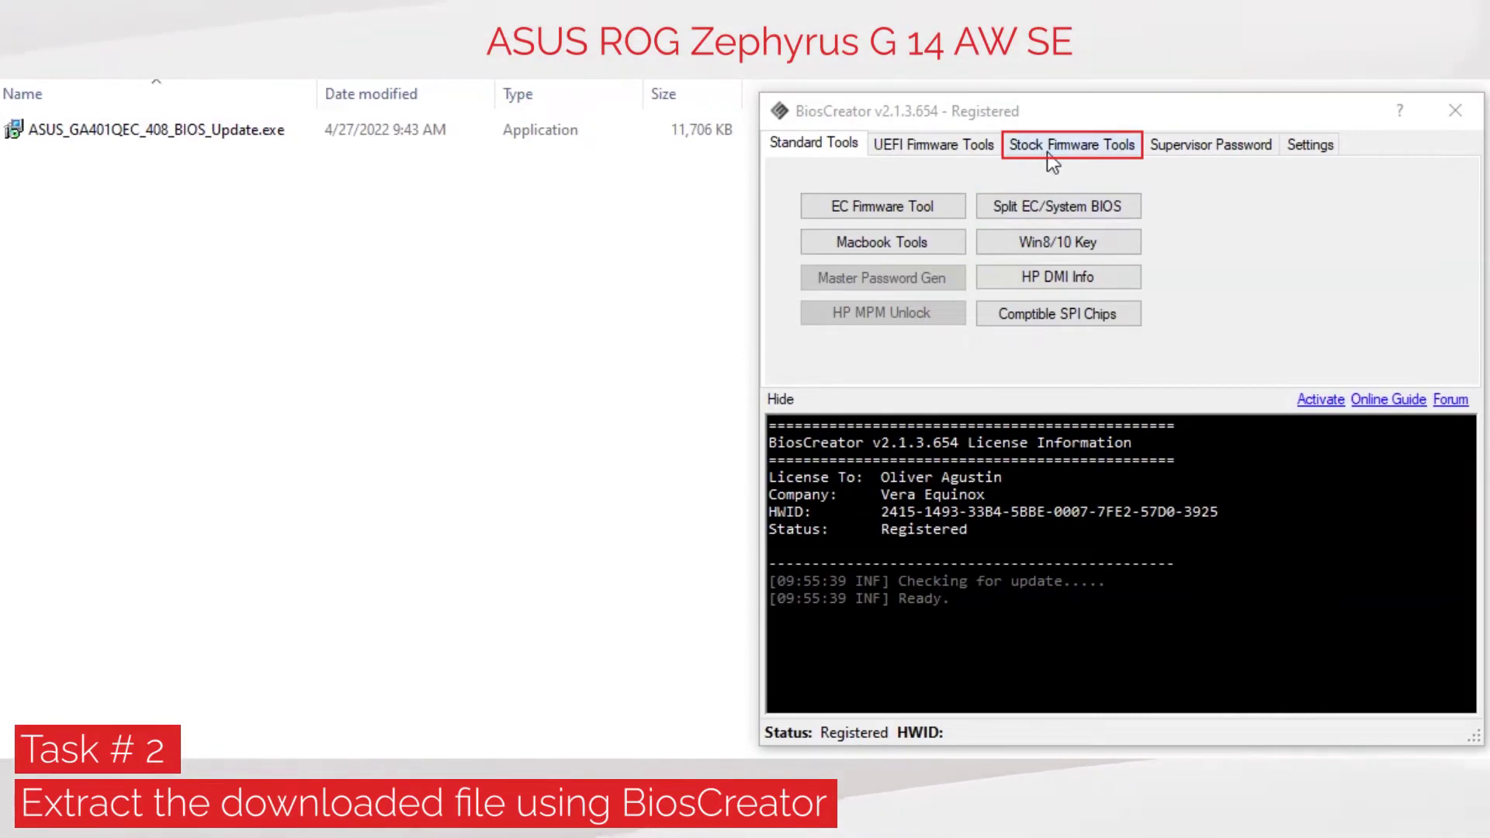
In BiosCreator, extract ASUS_GA401QEC_408_BIOS_Update.exe with the Asus Bios Tool, using the EXE (Windows Bios Update File) operation
{"action": "left_click", "coordinate": [1048, 153]}
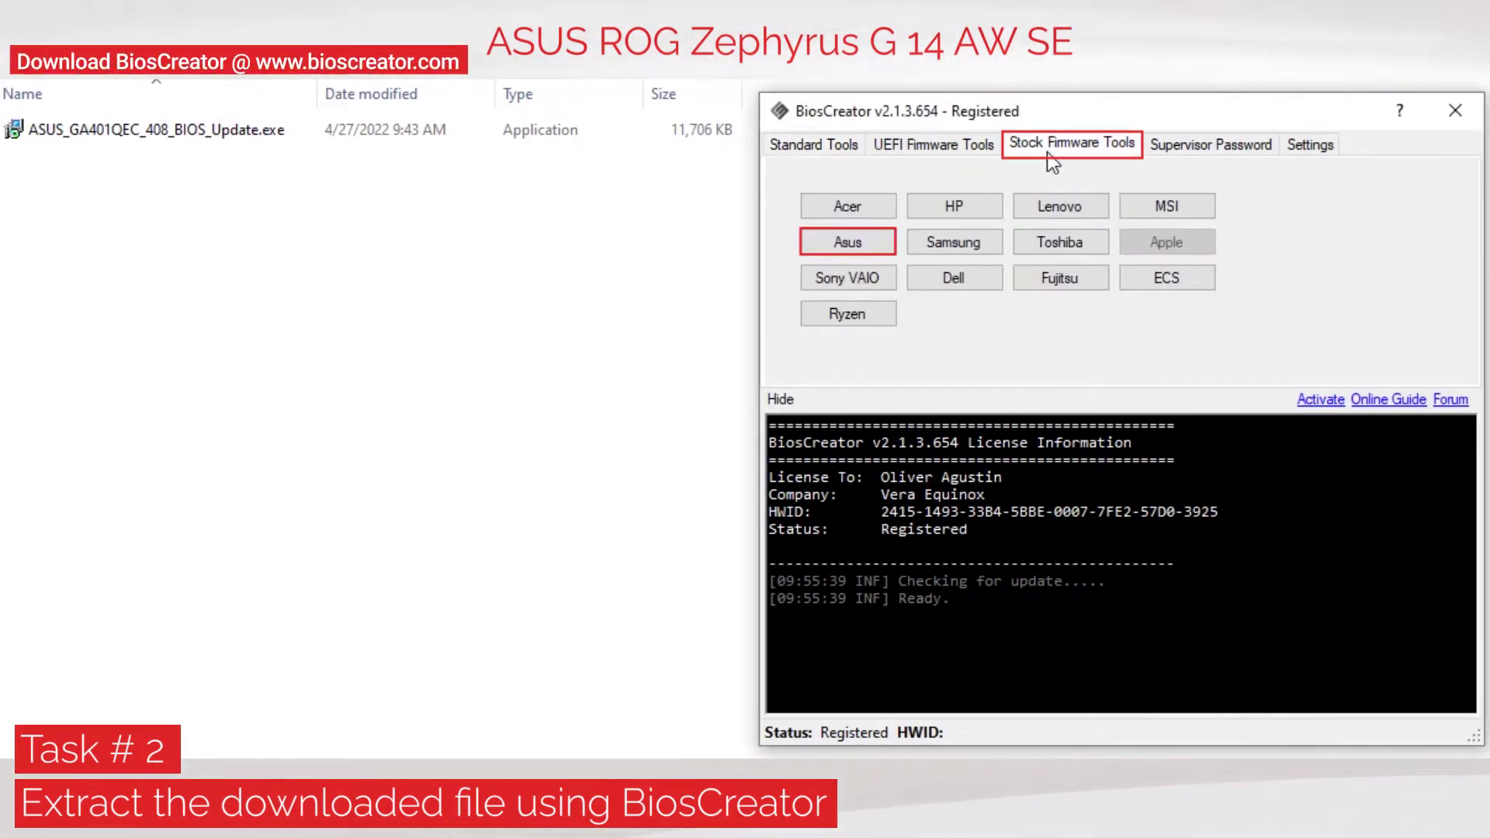
{"action": "left_click", "coordinate": [867, 247]}
{"action": "left_click_drag", "start_coordinate": [311, 0], "coordinate": [392, 338]}
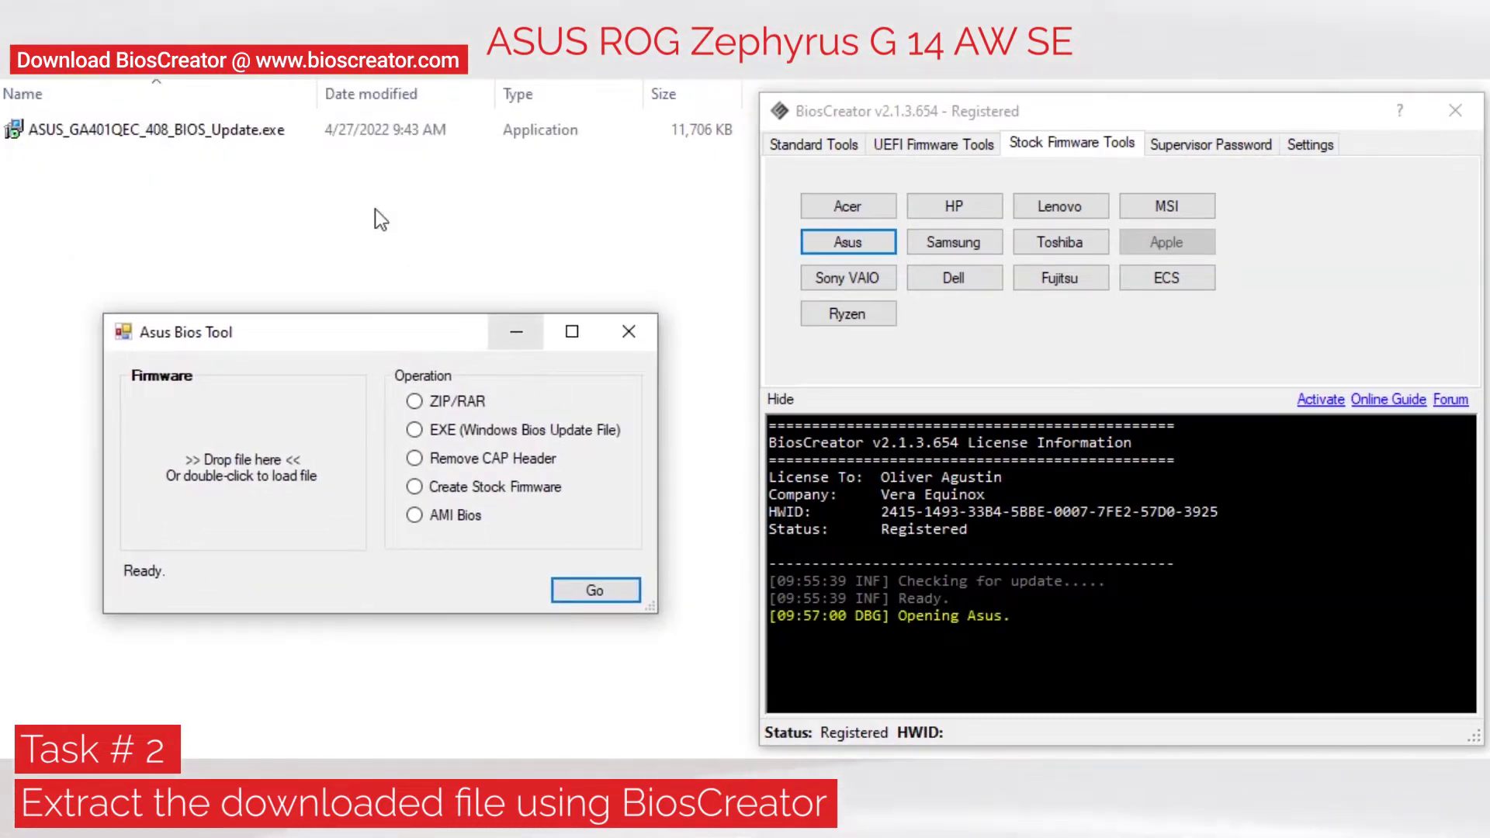
{"action": "left_click", "coordinate": [380, 130]}
{"action": "left_click_drag", "start_coordinate": [393, 215], "coordinate": [299, 448]}
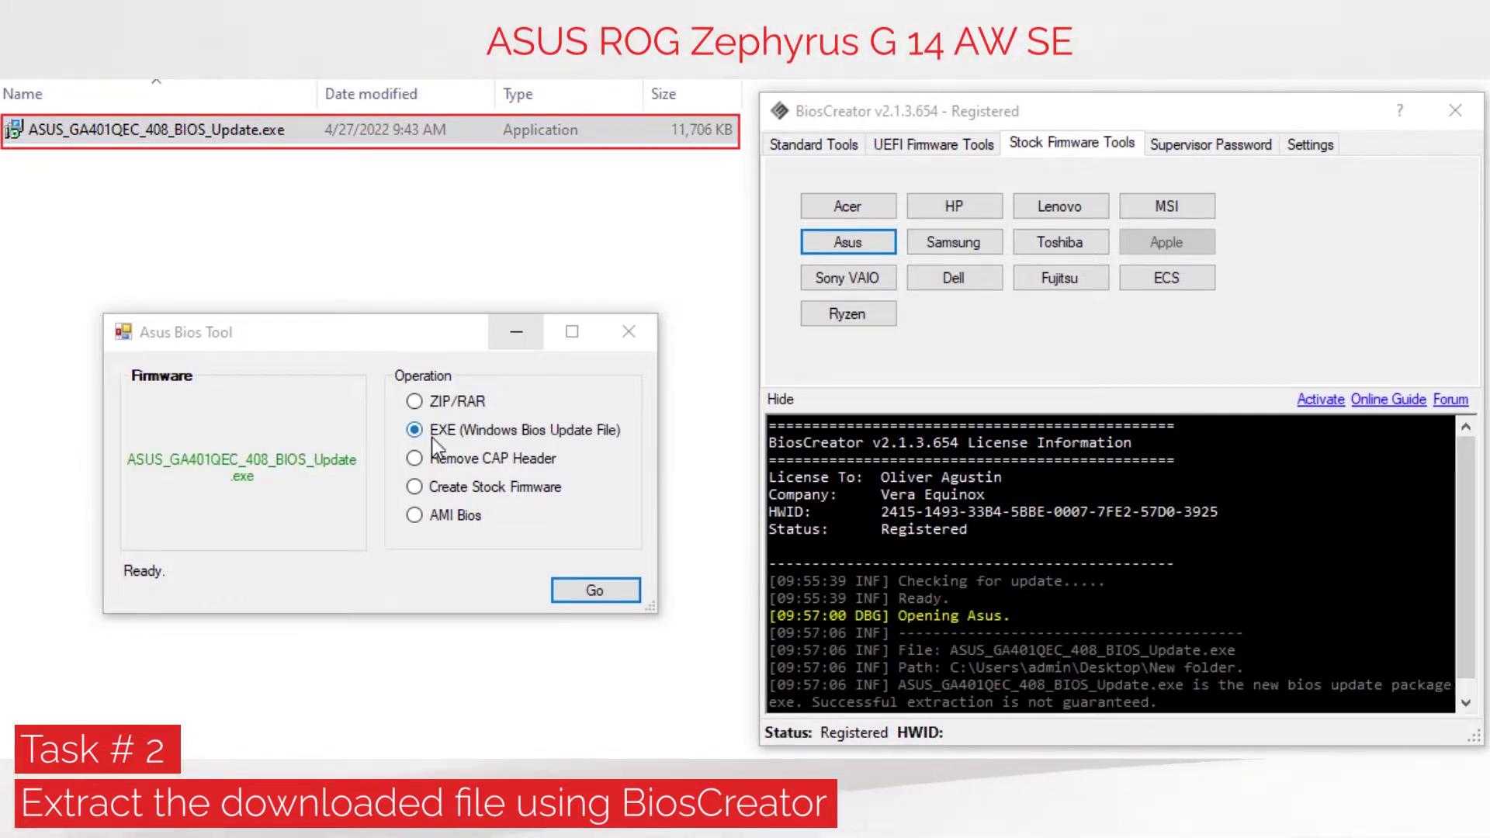
{"action": "left_click", "coordinate": [594, 592]}
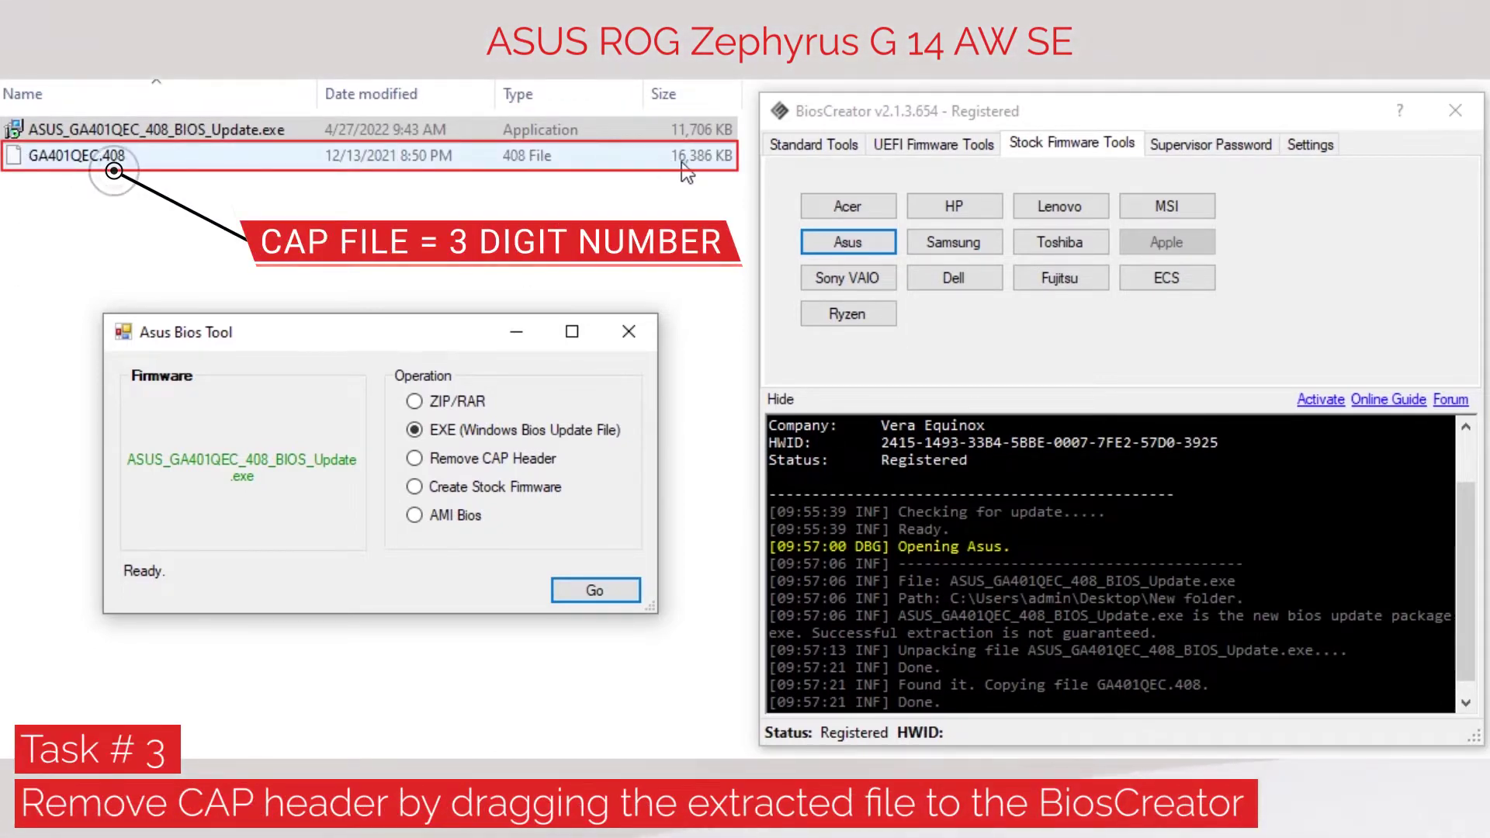
Load the extracted GA401QEC.408 file into the Asus Bios Tool and remove its CAP header
{"action": "mouse_move", "coordinate": [686, 172]}
{"action": "left_mouse_down"}
{"action": "mouse_move", "coordinate": [528, 186]}
{"action": "mouse_move", "coordinate": [331, 448]}
{"action": "left_mouse_up"}
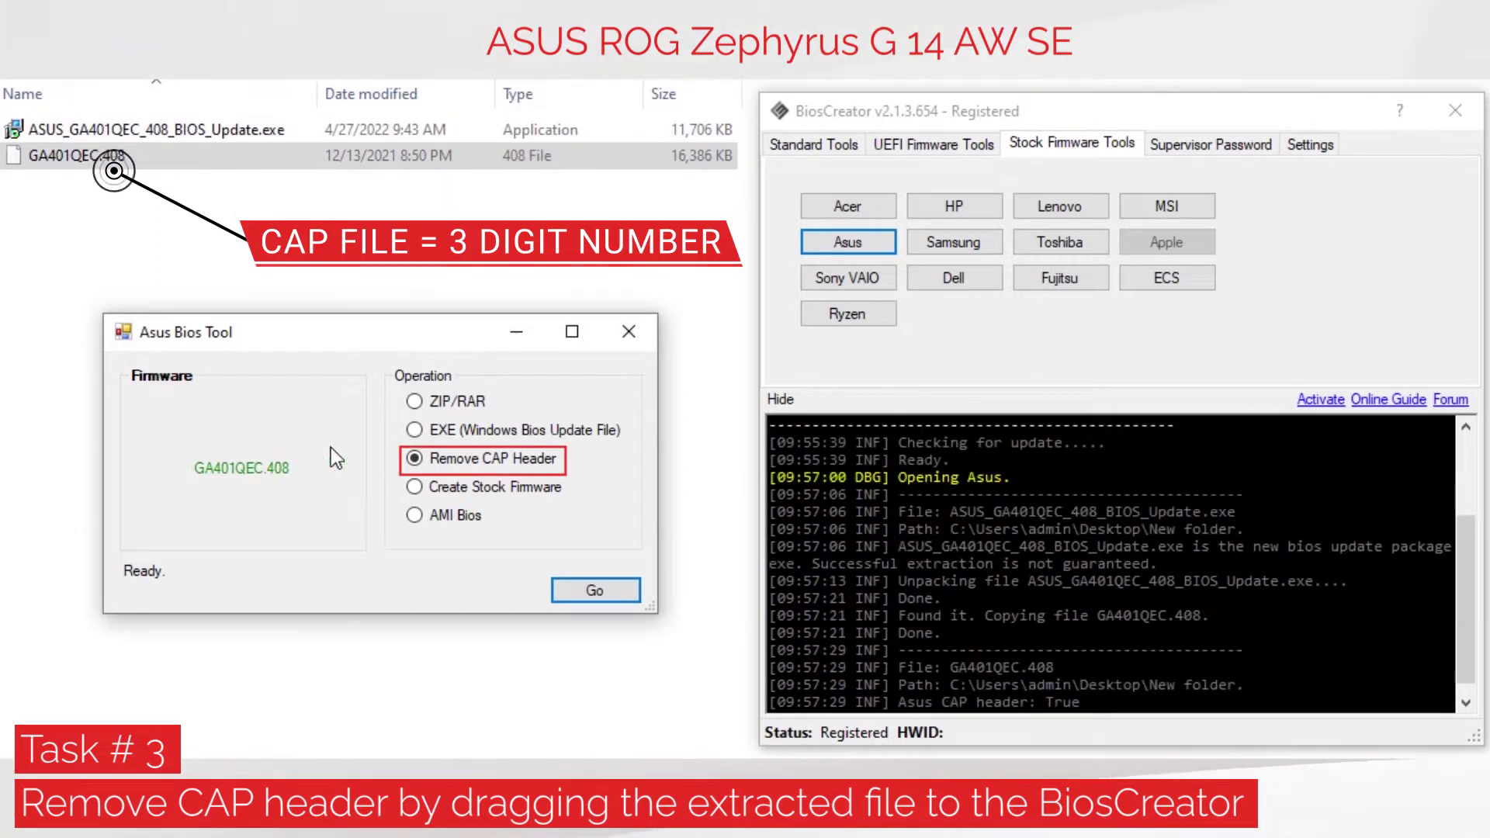
{"action": "left_click", "coordinate": [594, 592]}
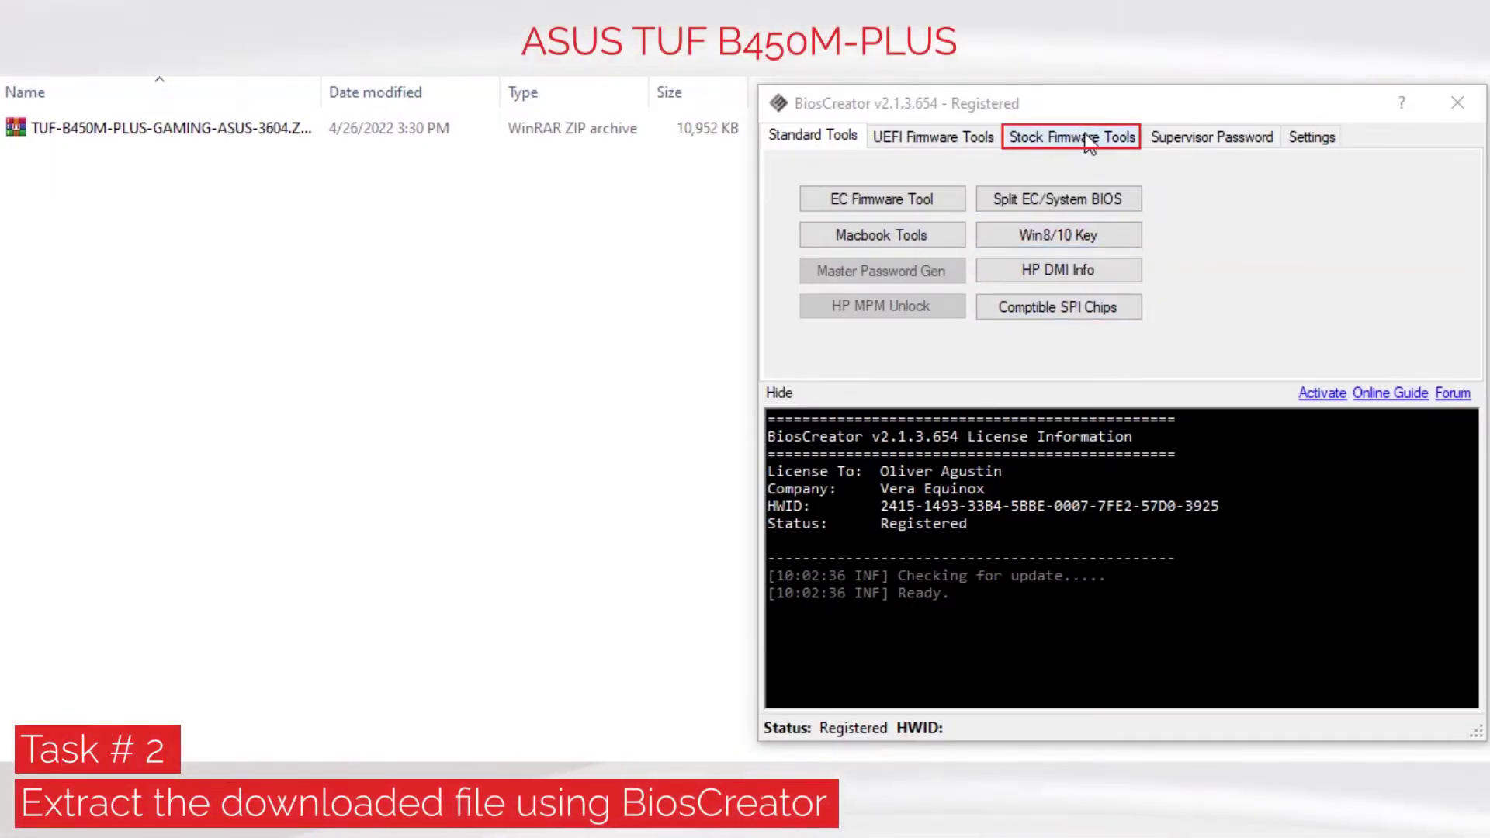
Extract TUF-B450M-PLUS-GAMING-ASUS-3604.ZIP with the Asus Bios Tool, using the ZIP/RAR operation
{"action": "left_click", "coordinate": [1042, 145]}
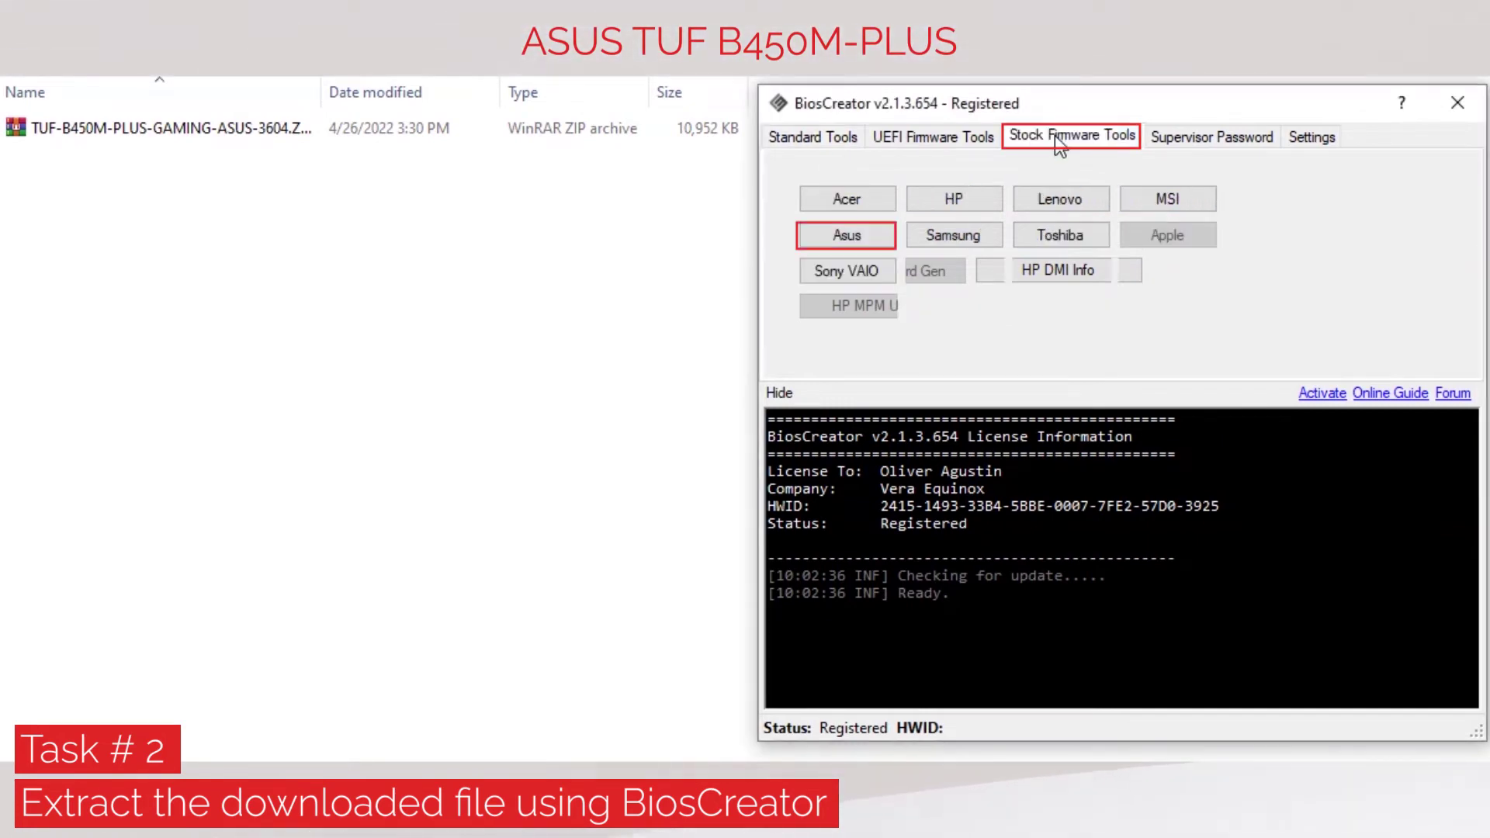
{"action": "left_click", "coordinate": [882, 247]}
{"action": "left_click_drag", "start_coordinate": [585, 161], "coordinate": [435, 347]}
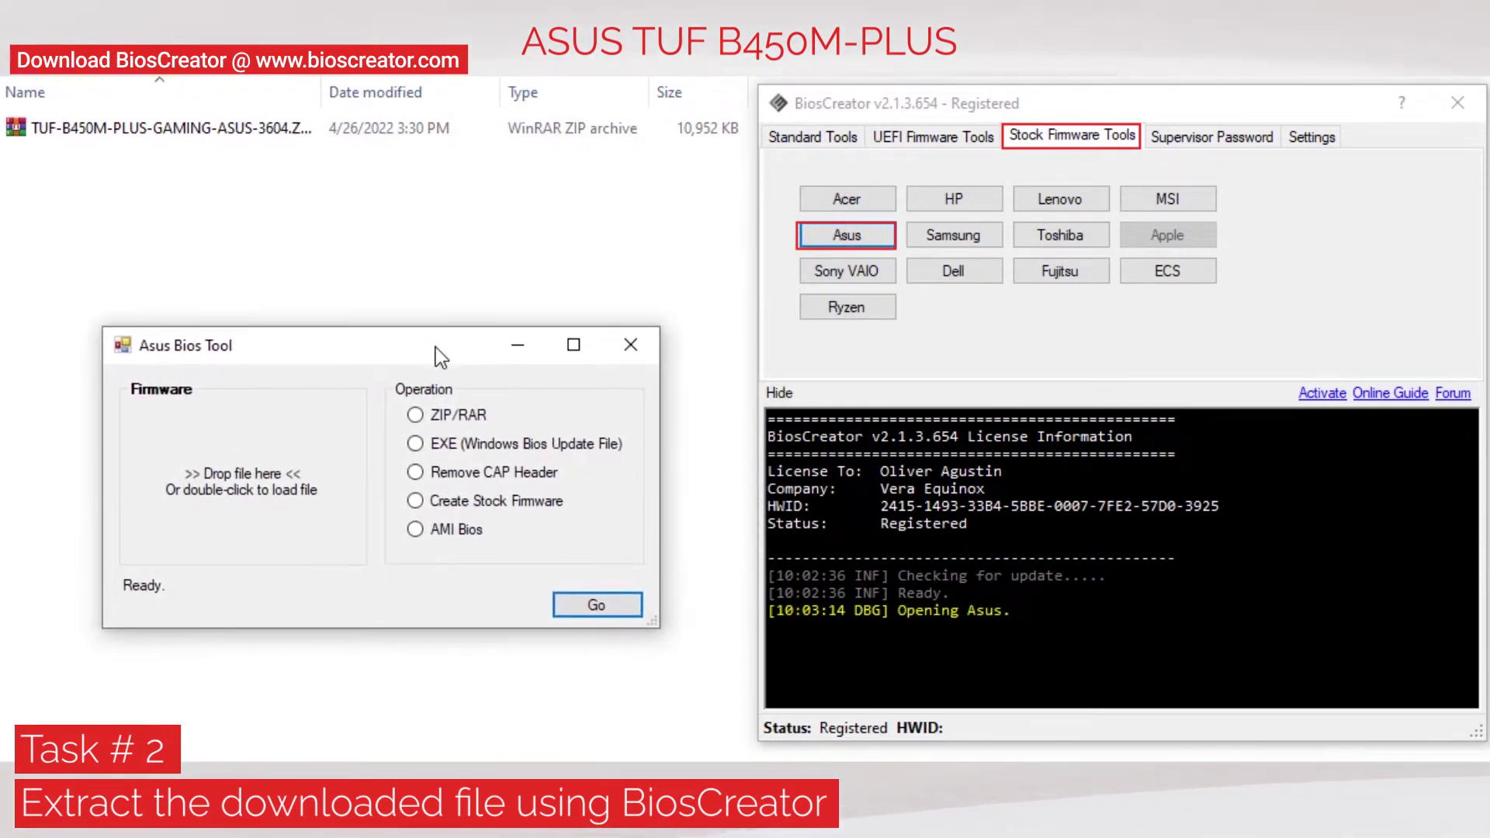
{"action": "left_click", "coordinate": [269, 140]}
{"action": "left_click_drag", "start_coordinate": [287, 485], "coordinate": [270, 485]}
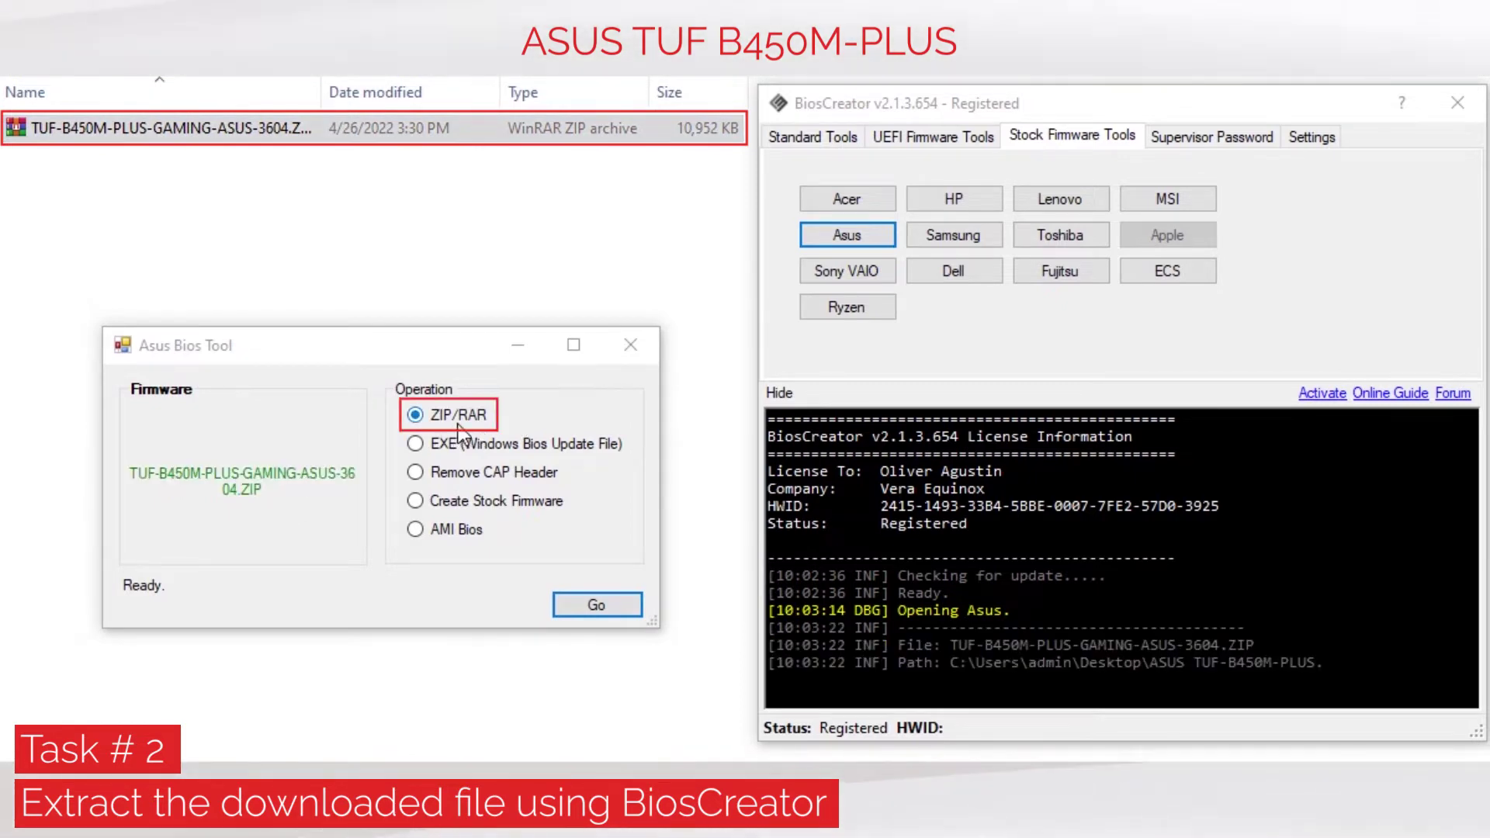
{"action": "left_click", "coordinate": [589, 604]}
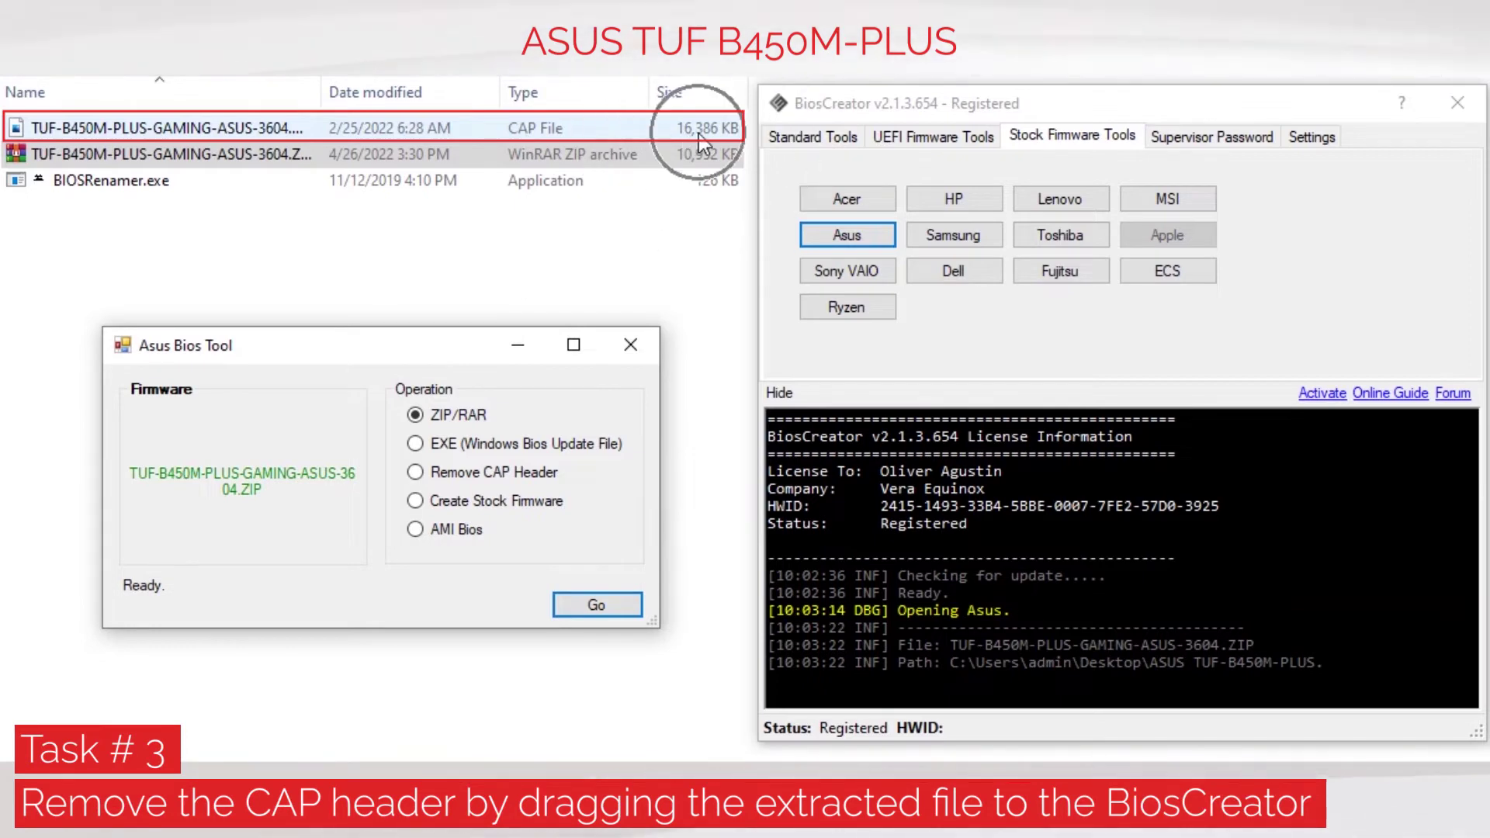
Load the extracted TUF-B450M-PLUS-GAMING-ASUS-3604.CAP into the Asus Bios Tool and remove its CAP header
{"action": "left_click_drag", "start_coordinate": [268, 128], "coordinate": [278, 481]}
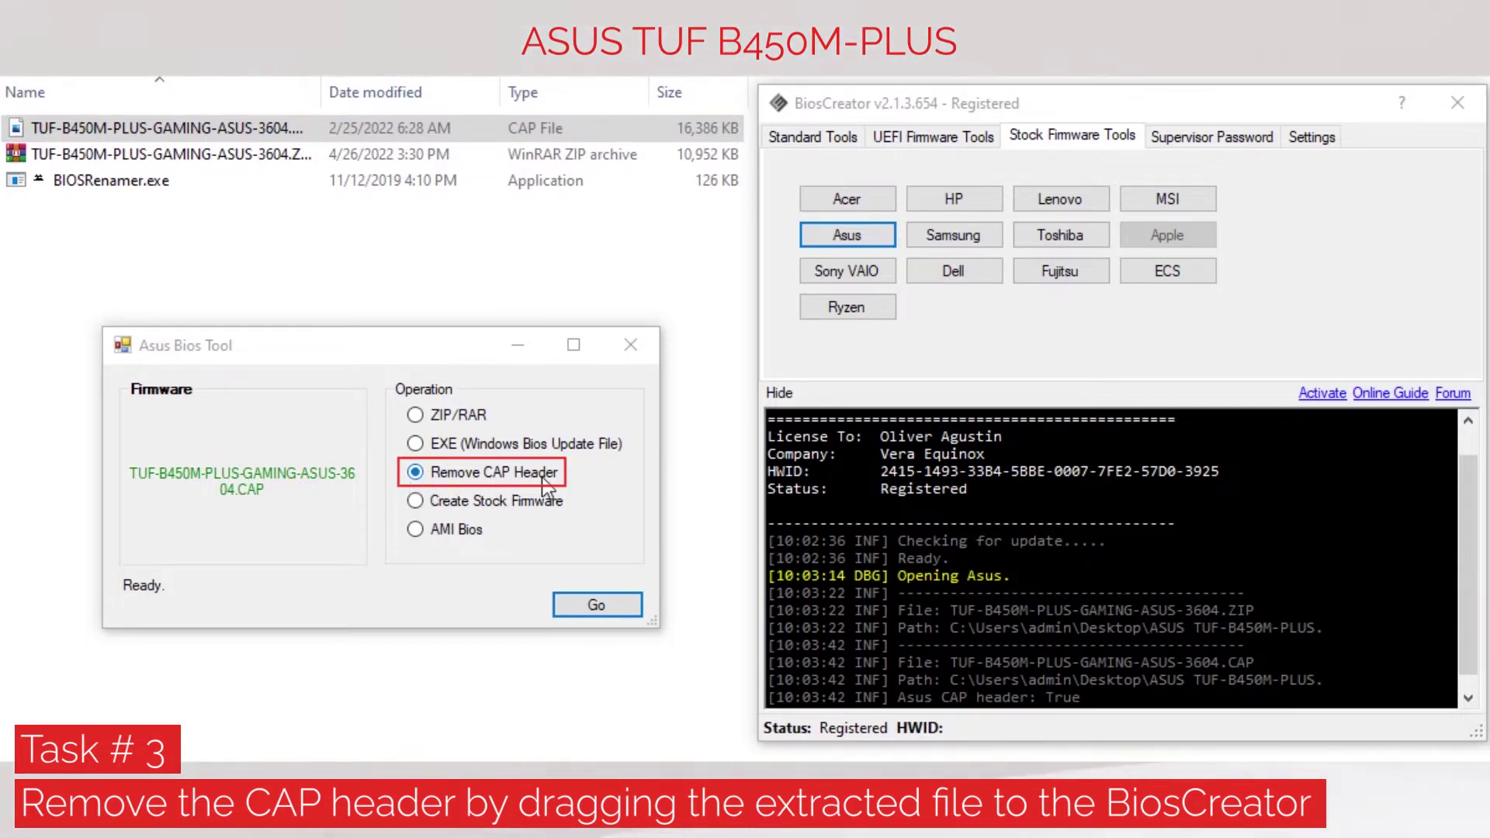
{"action": "left_click", "coordinate": [578, 607]}
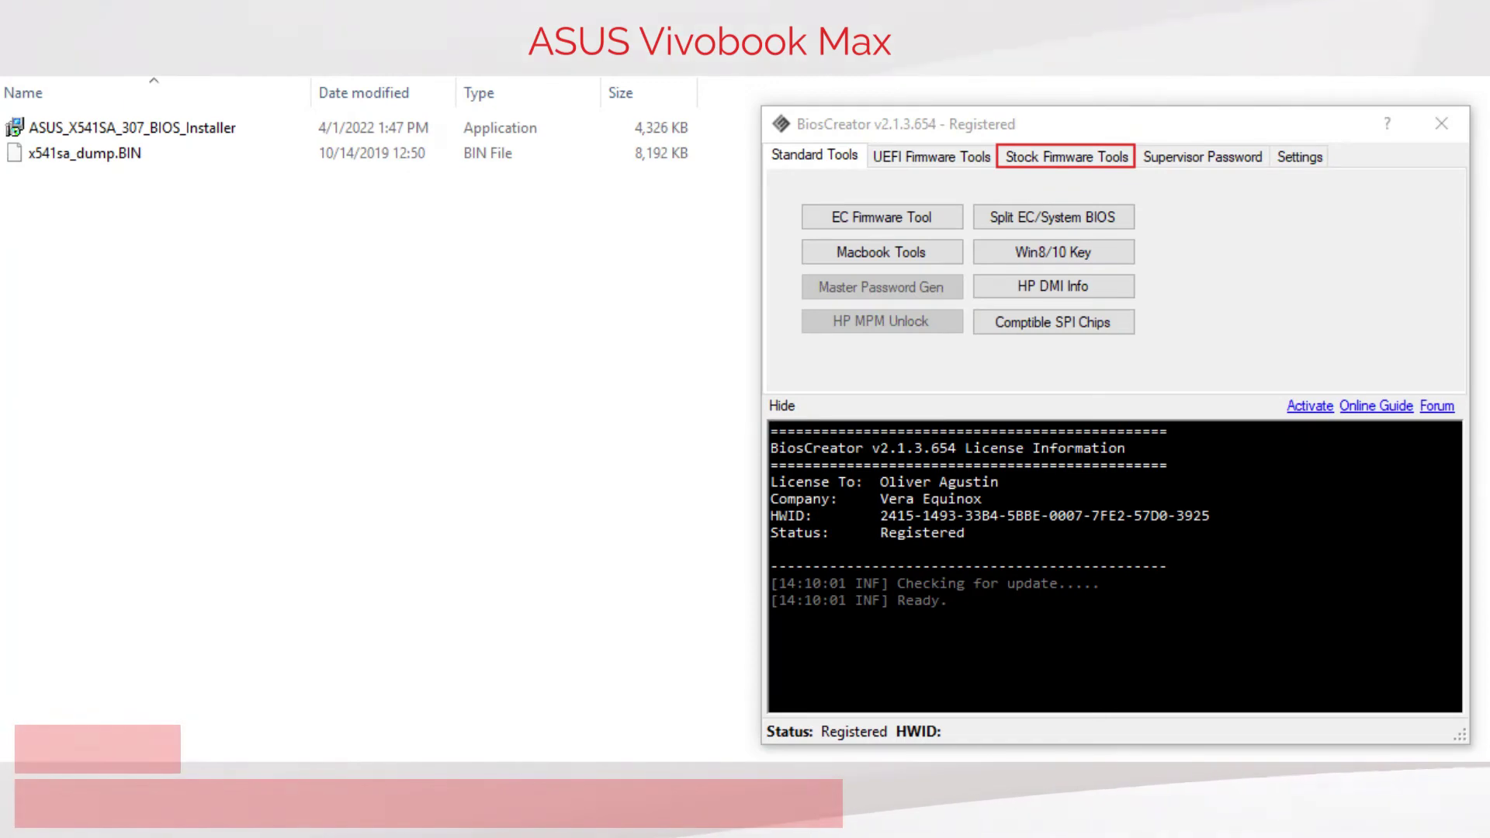
Extract ASUS_X541SA_307_BIOS_Installer.exe with the Asus Bios Tool, using the EXE (Windows Bios Update File) operation
{"action": "left_click", "coordinate": [1104, 165]}
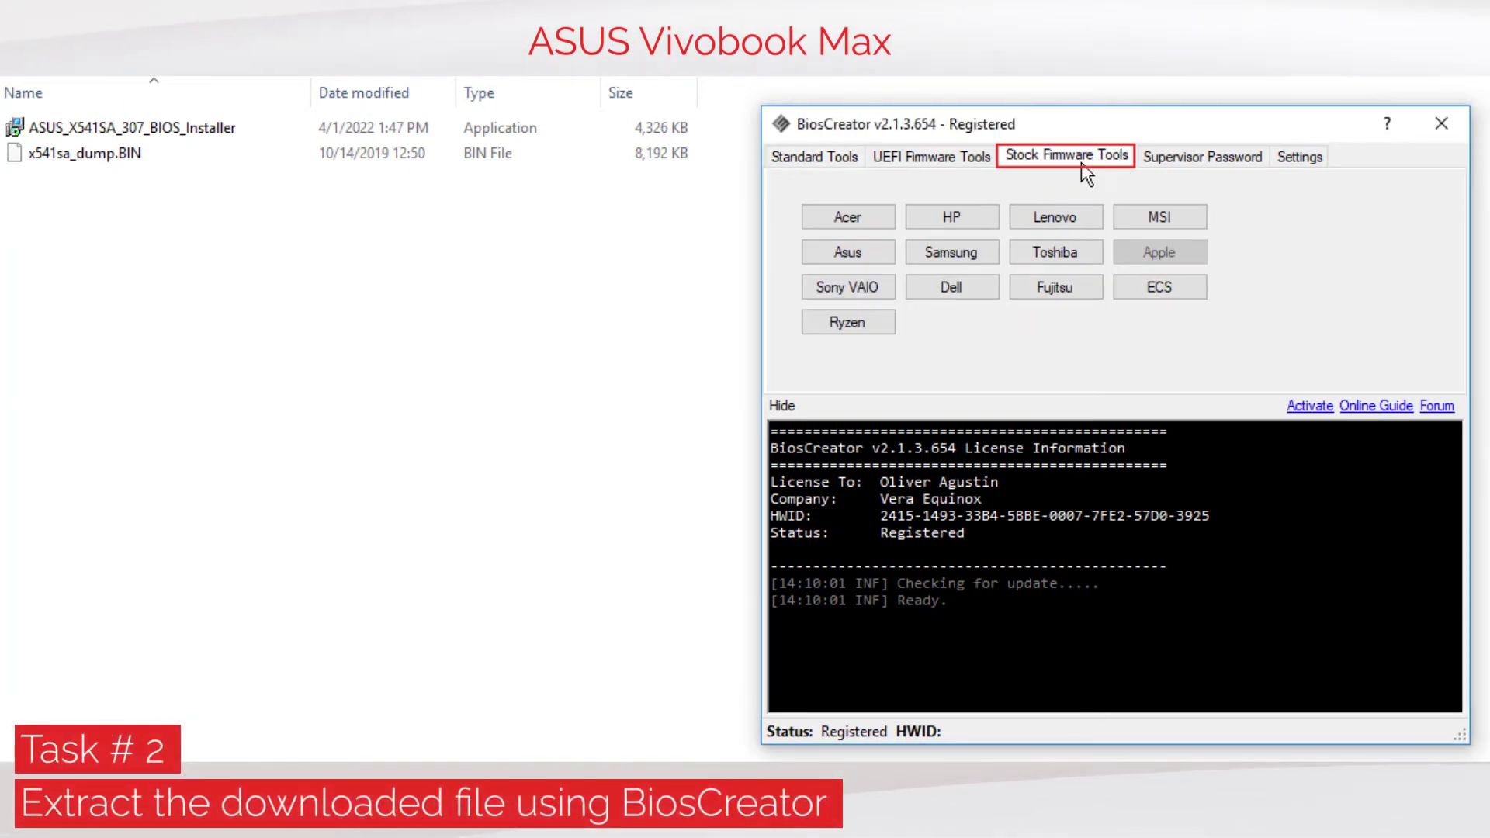
{"action": "left_click", "coordinate": [854, 256]}
{"action": "left_click_drag", "start_coordinate": [448, 160], "coordinate": [345, 434]}
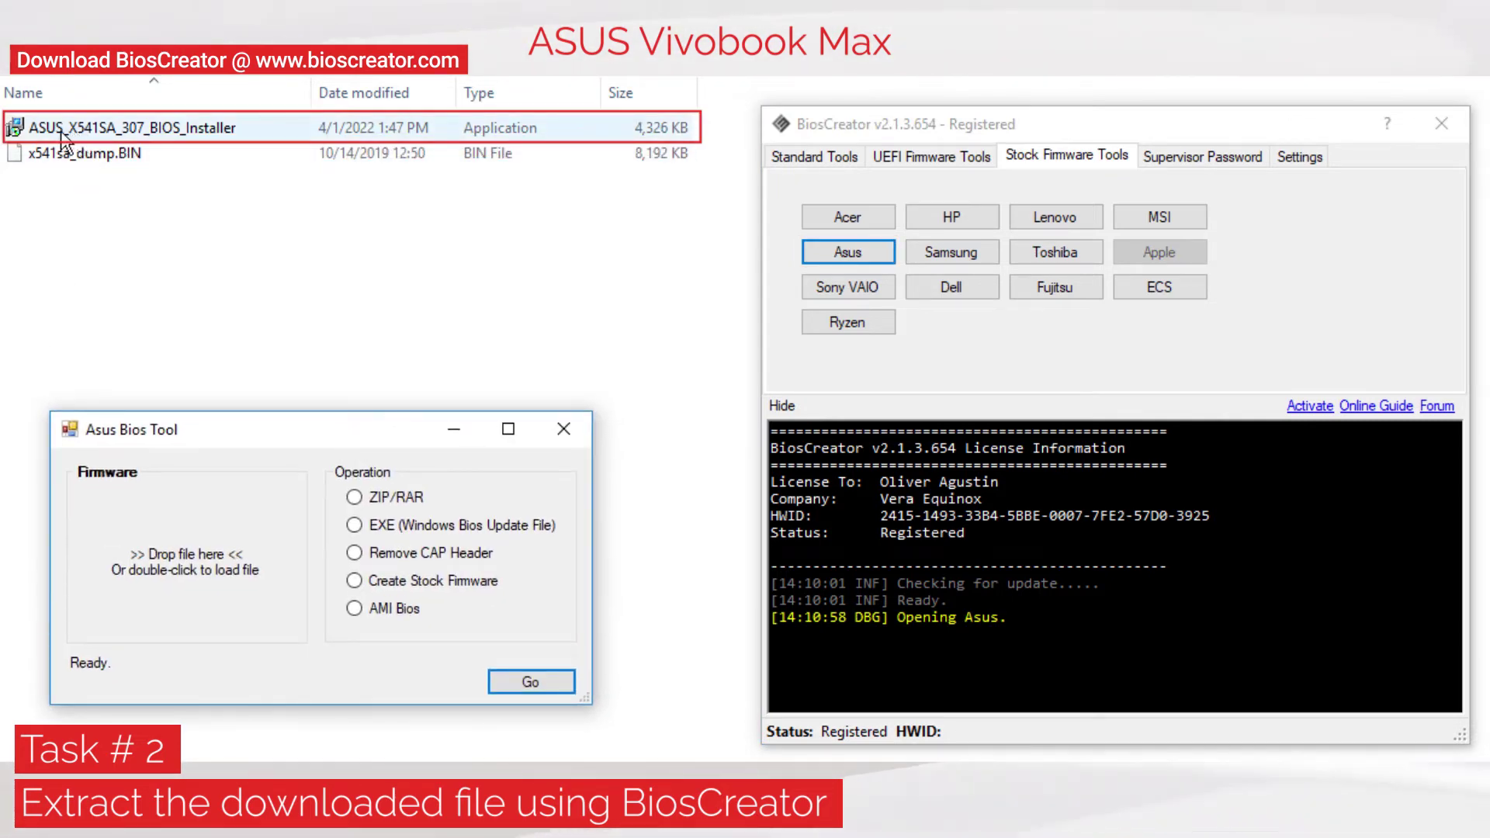
{"action": "left_click", "coordinate": [159, 132]}
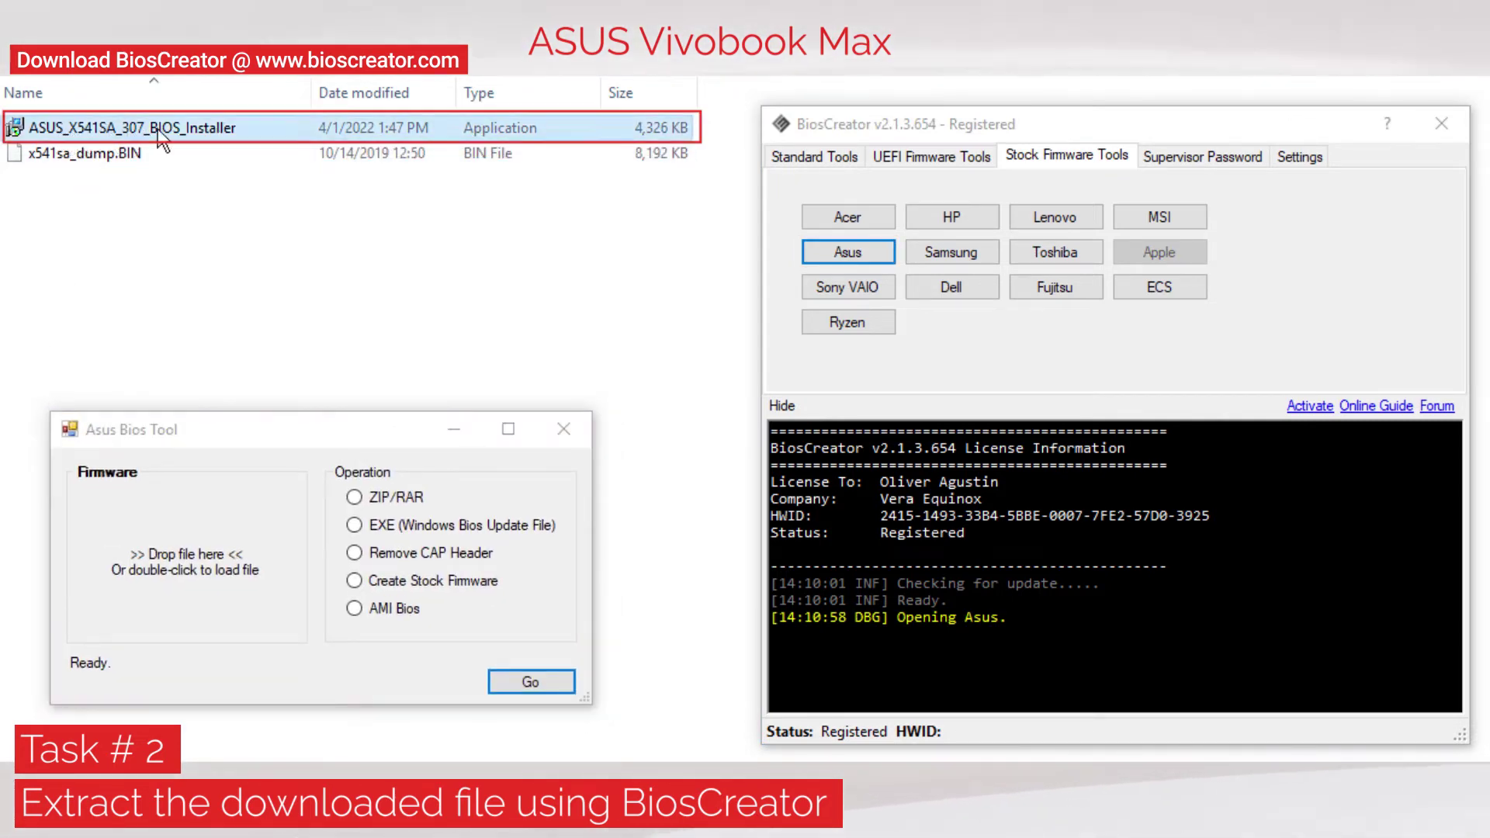
{"action": "left_click_drag", "start_coordinate": [159, 132], "coordinate": [255, 487]}
{"action": "left_click_drag", "start_coordinate": [239, 551], "coordinate": [256, 553]}
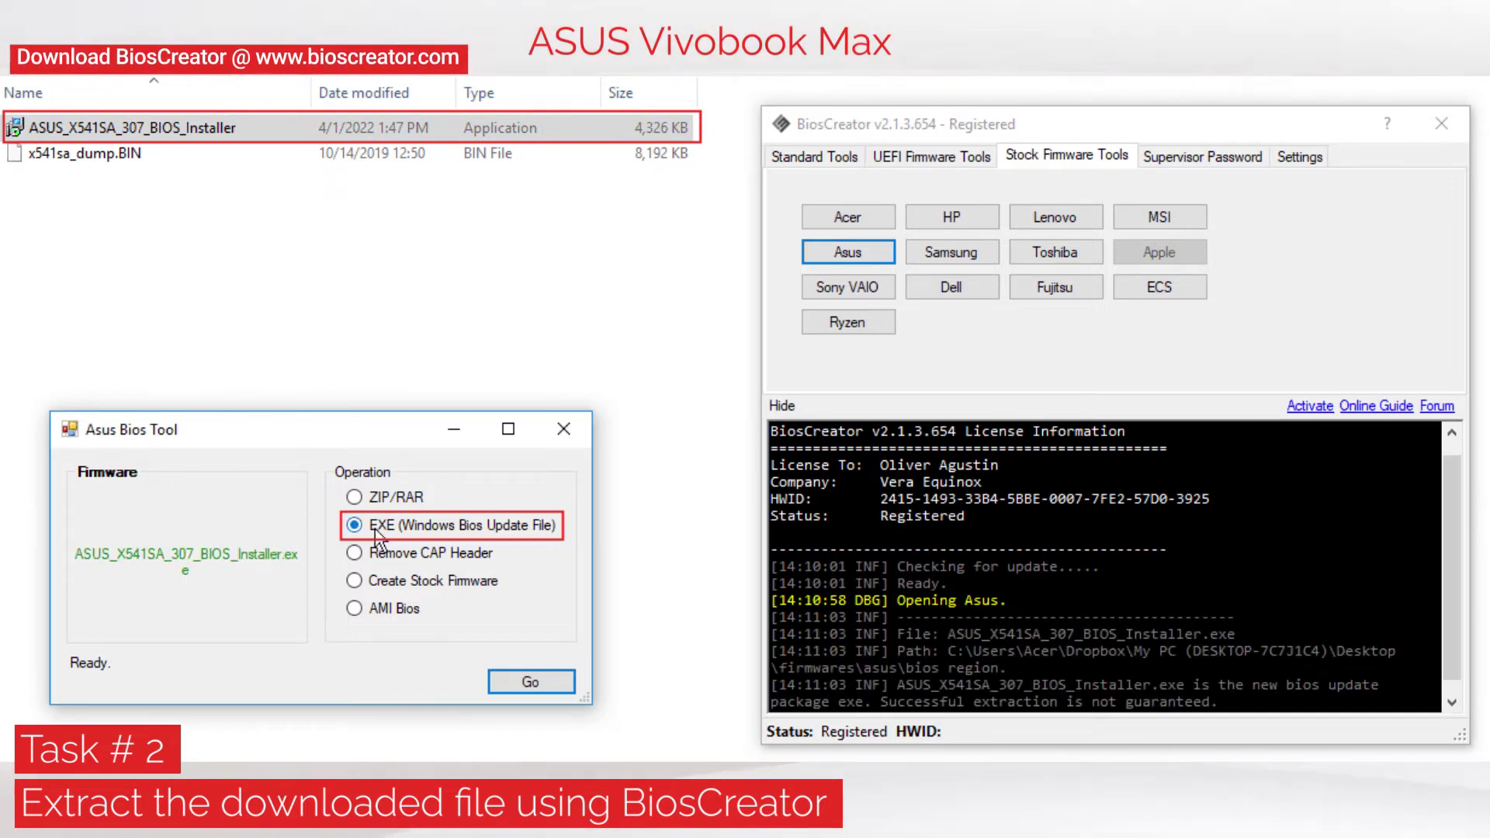
{"action": "left_click", "coordinate": [542, 683]}
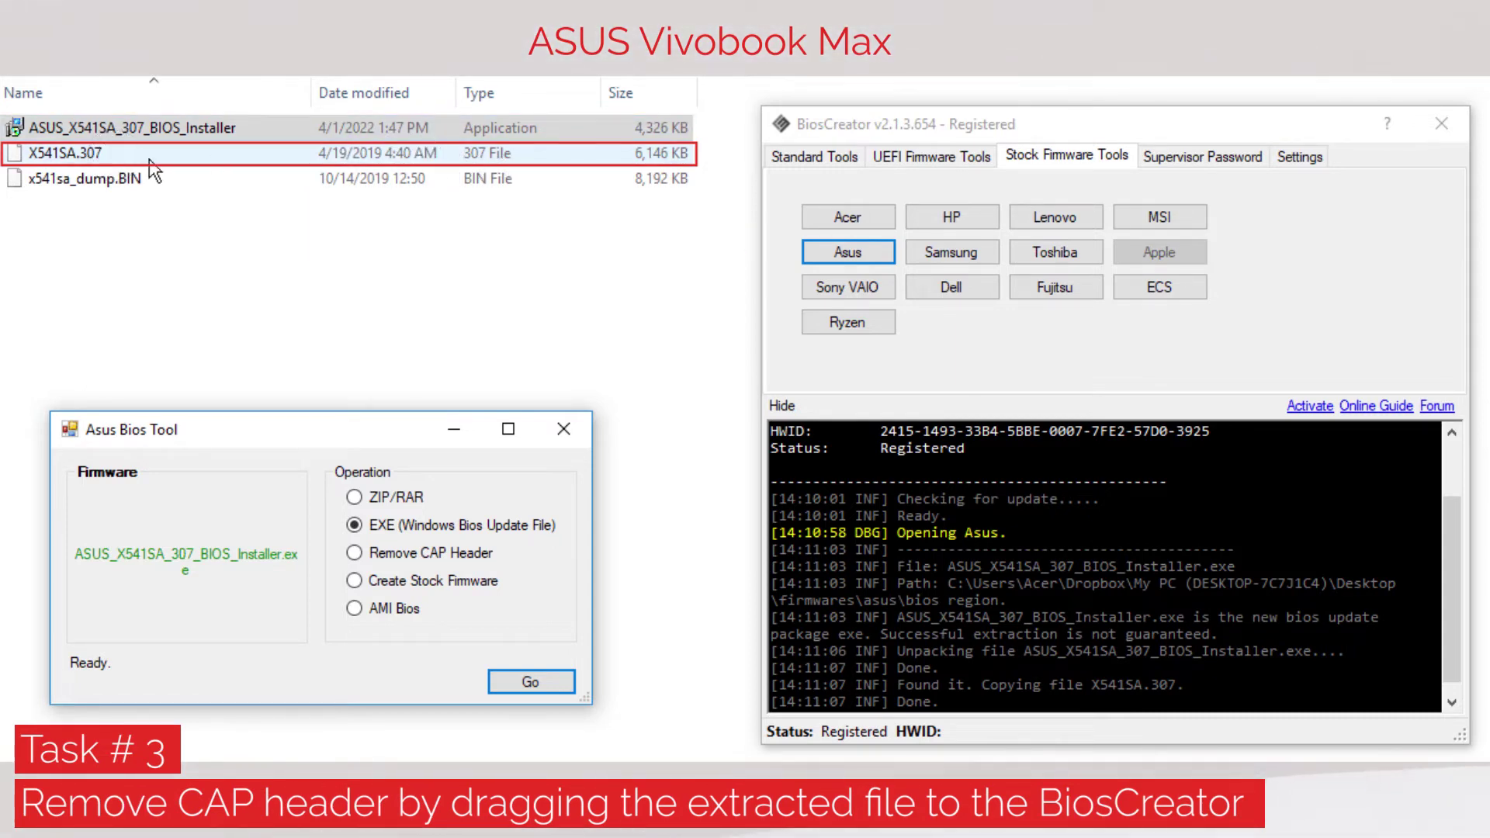
Remove the CAP header from the extracted X541SA.307 file and close the Asus Bios Tool
{"action": "left_click_drag", "start_coordinate": [47, 169], "coordinate": [250, 596]}
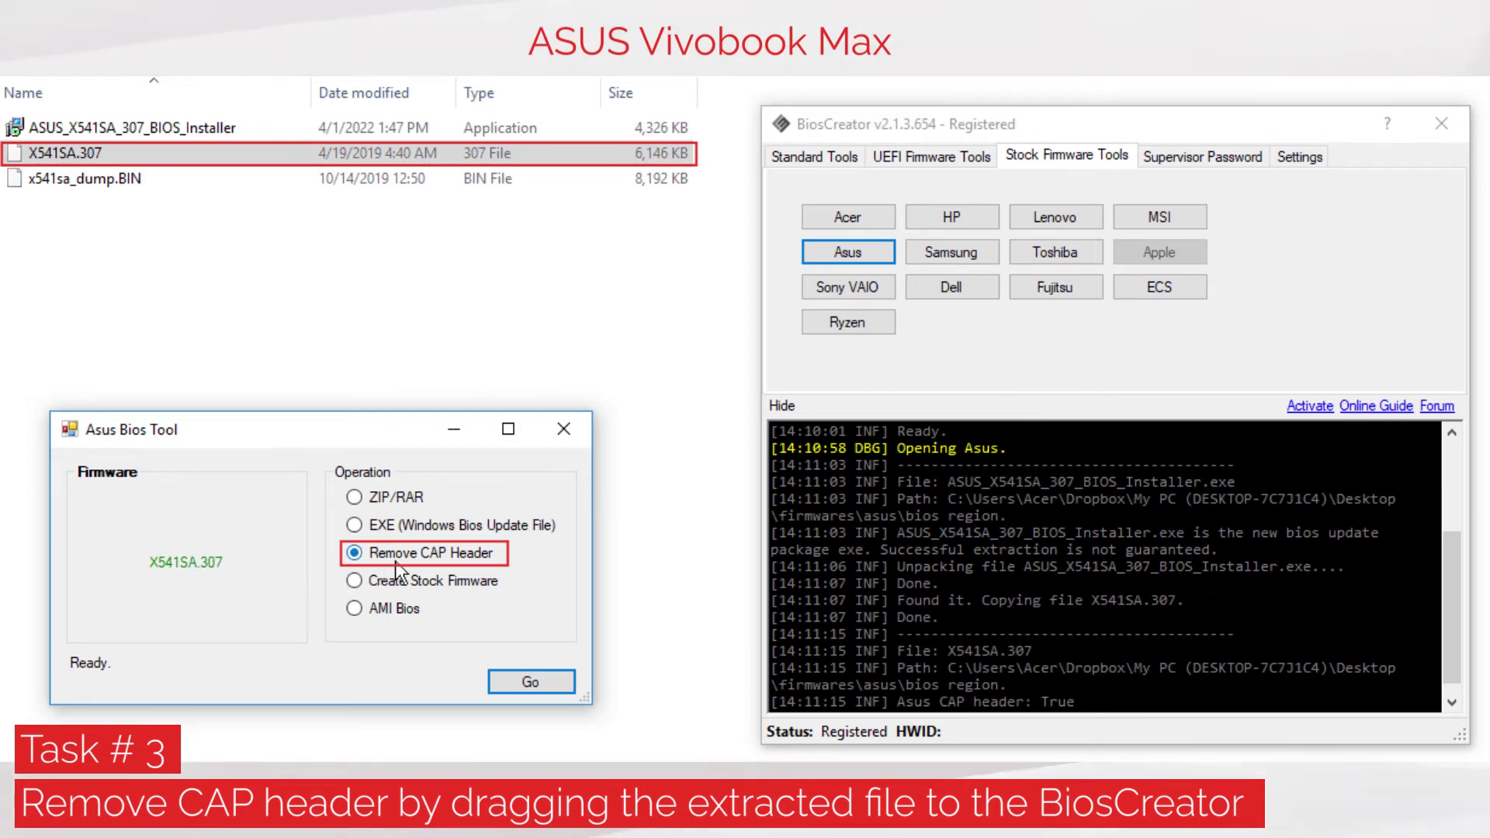
{"action": "left_click", "coordinate": [530, 681]}
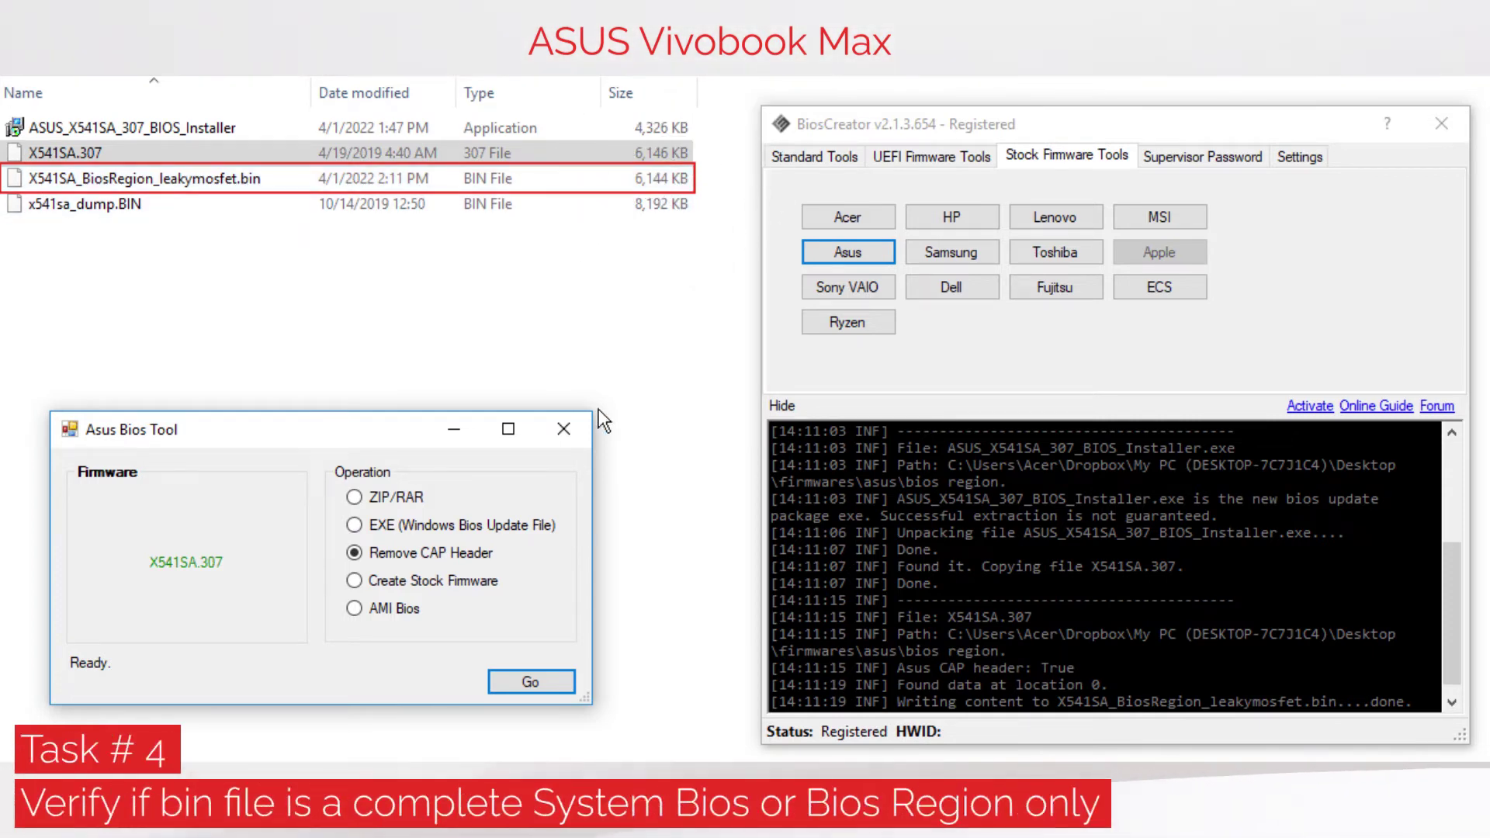
{"action": "left_click", "coordinate": [564, 435]}
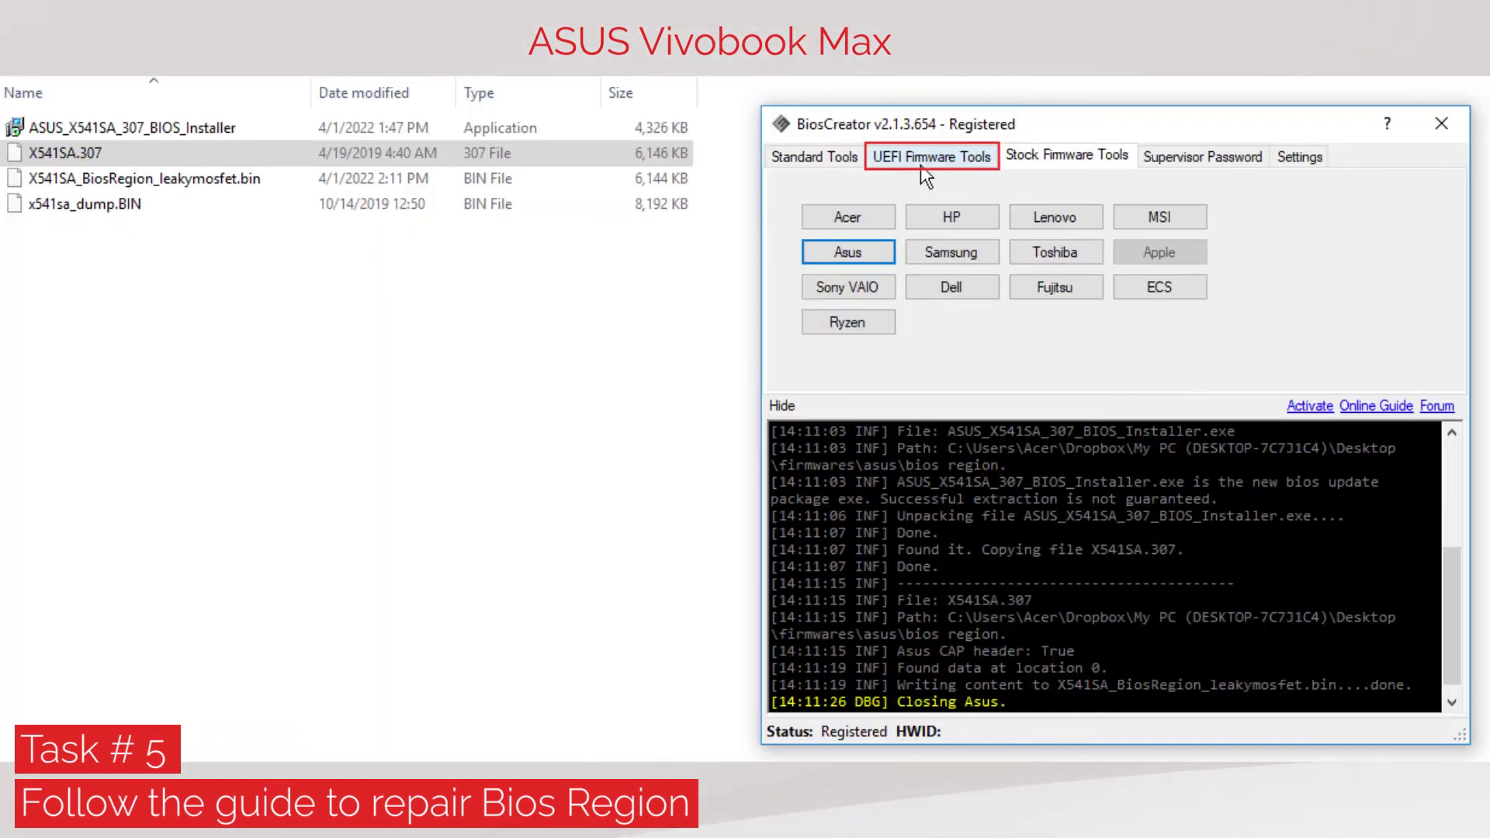
Repair the BIOS region of target firmware x541sa_dump.BIN using X541SA_BiosRegion_leakymosfet.bin as the Bios Region file
{"action": "left_click", "coordinate": [923, 154]}
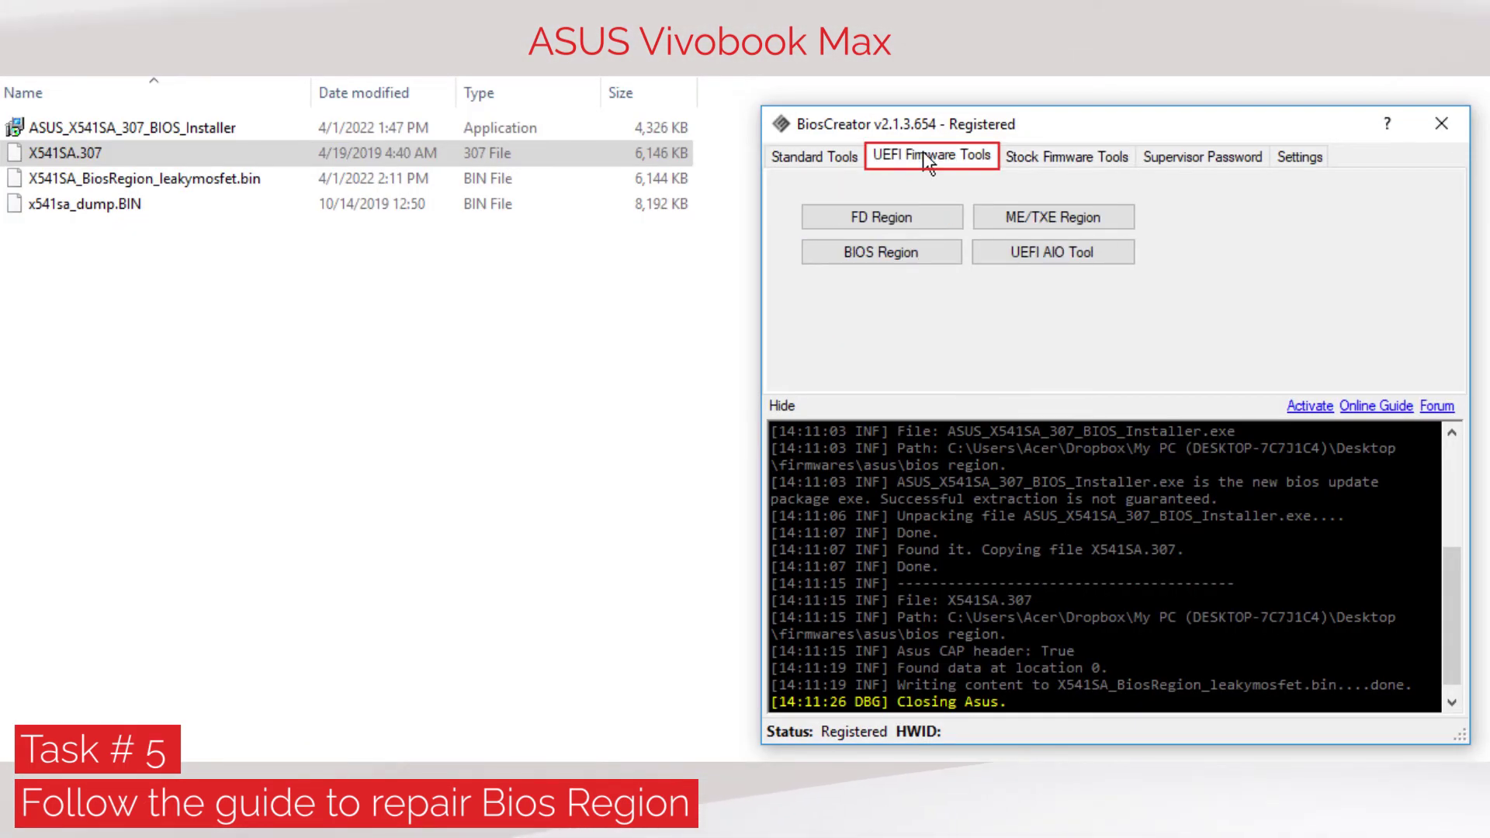
{"action": "left_click", "coordinate": [882, 253]}
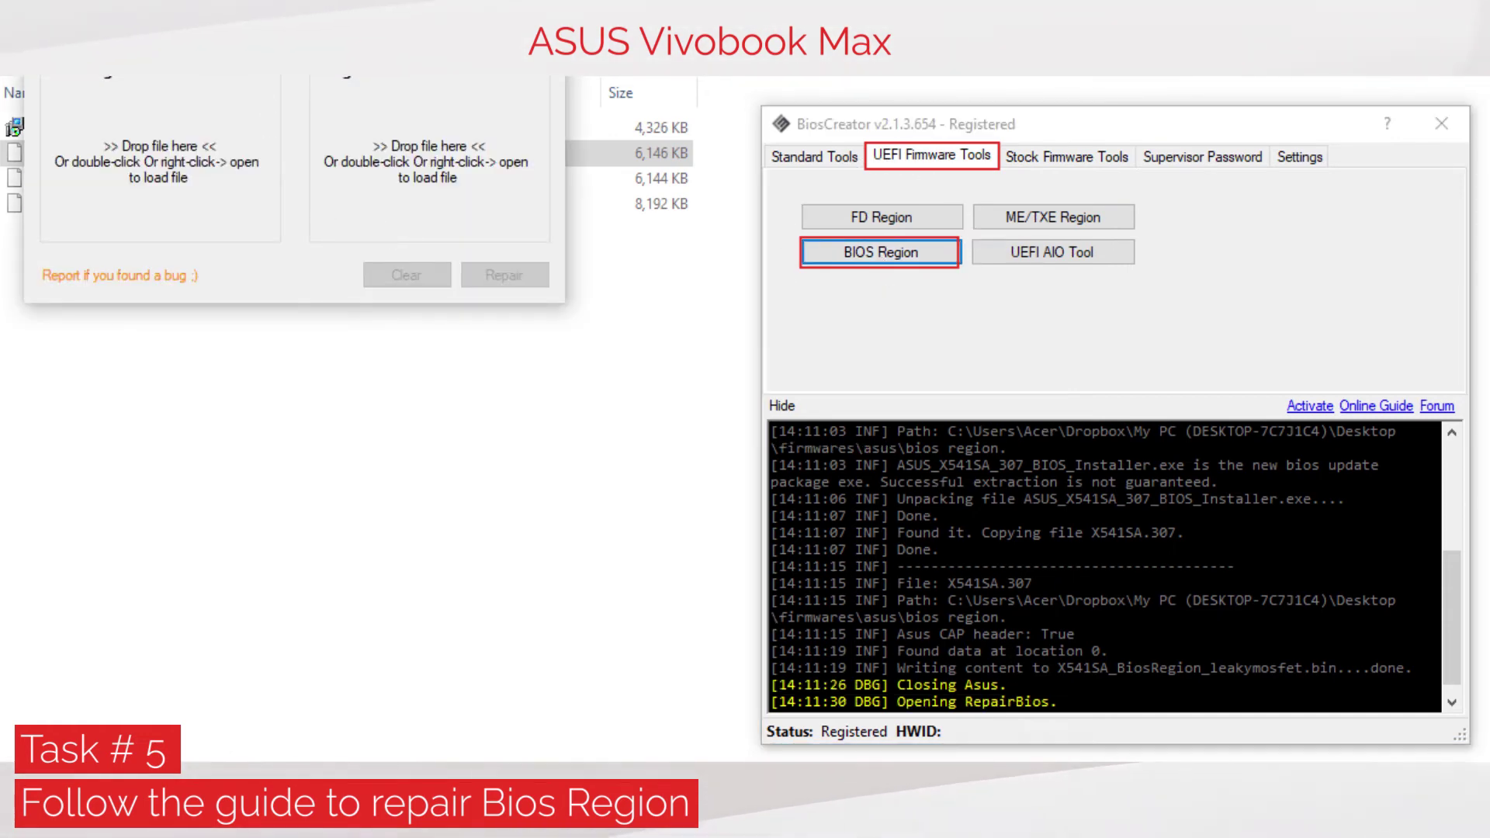
{"action": "left_click_drag", "start_coordinate": [266, 36], "coordinate": [287, 454]}
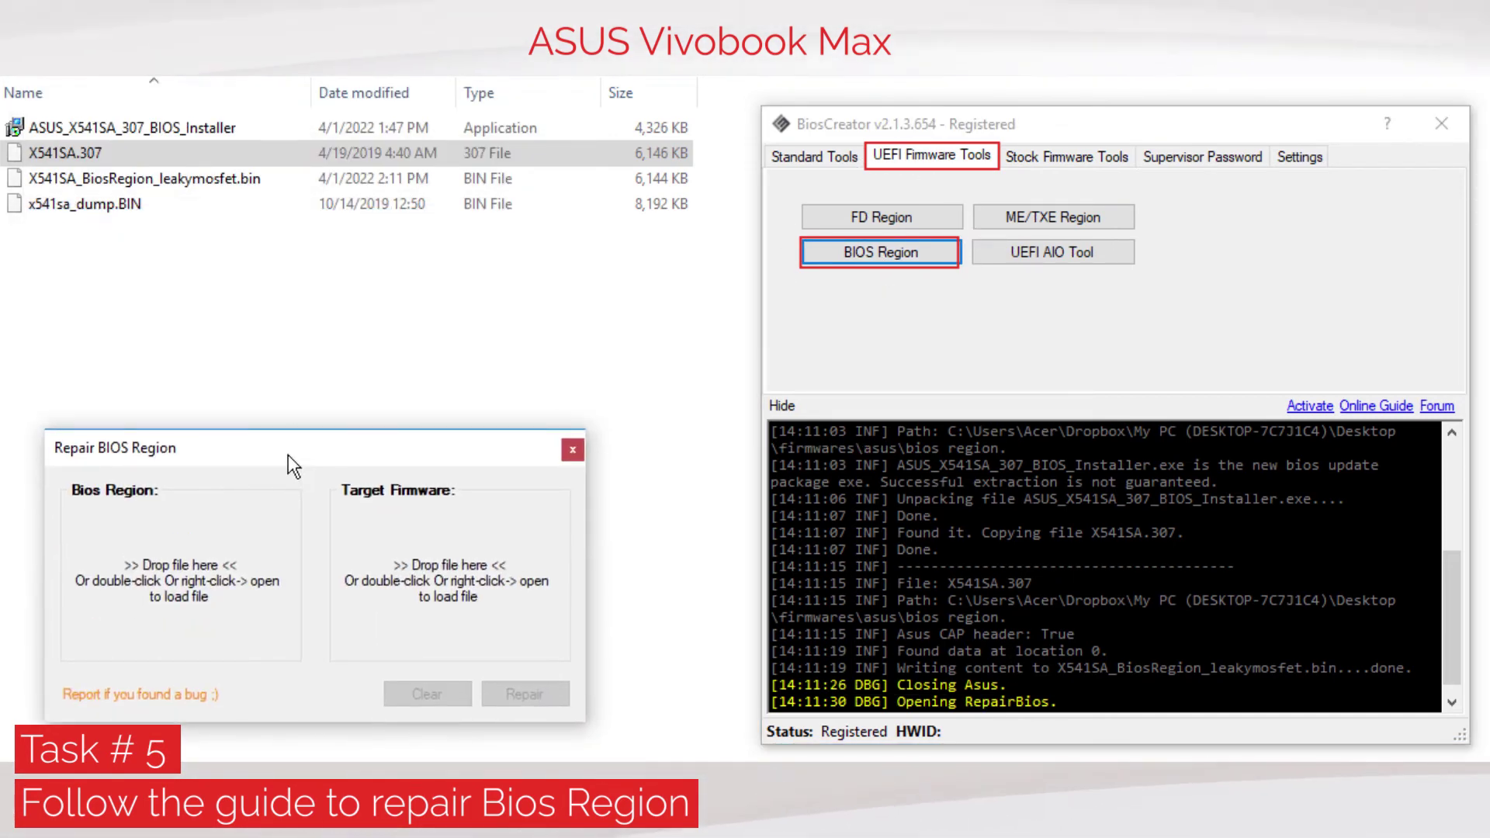
{"action": "left_click_drag", "start_coordinate": [84, 194], "coordinate": [261, 472]}
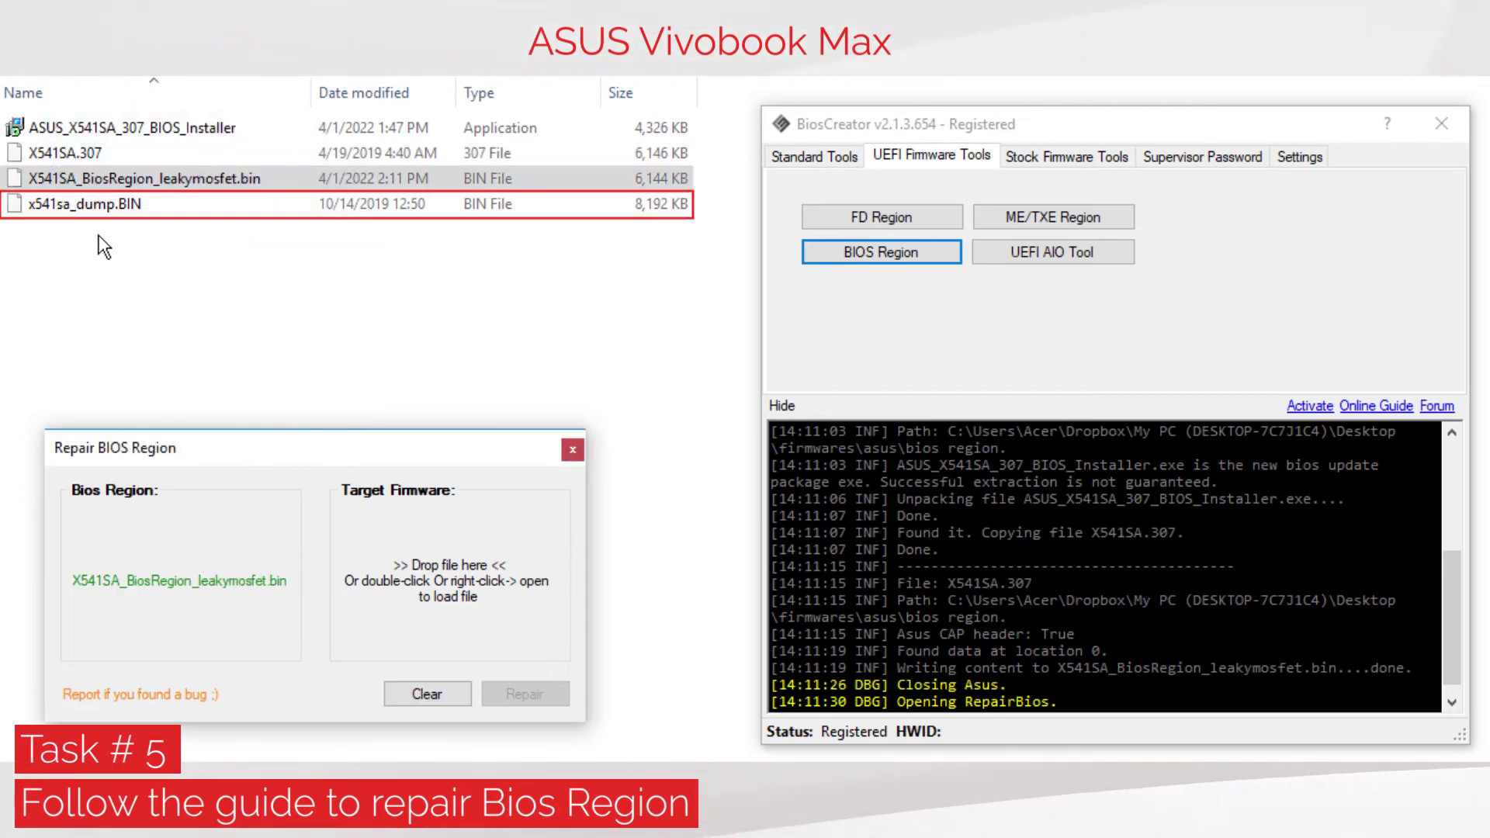
{"action": "left_click_drag", "start_coordinate": [90, 206], "coordinate": [486, 589]}
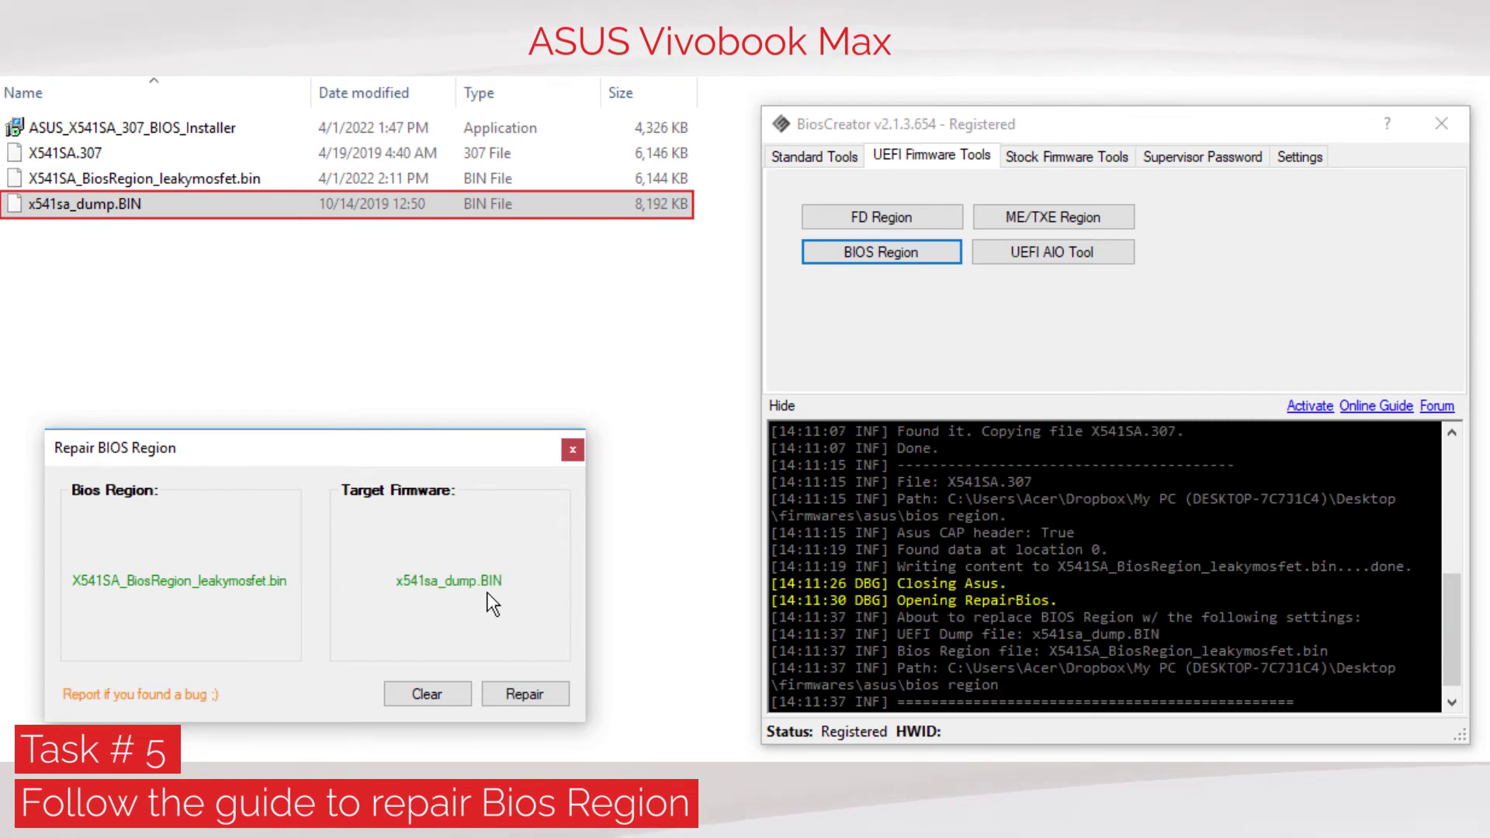
{"action": "left_click", "coordinate": [533, 702]}
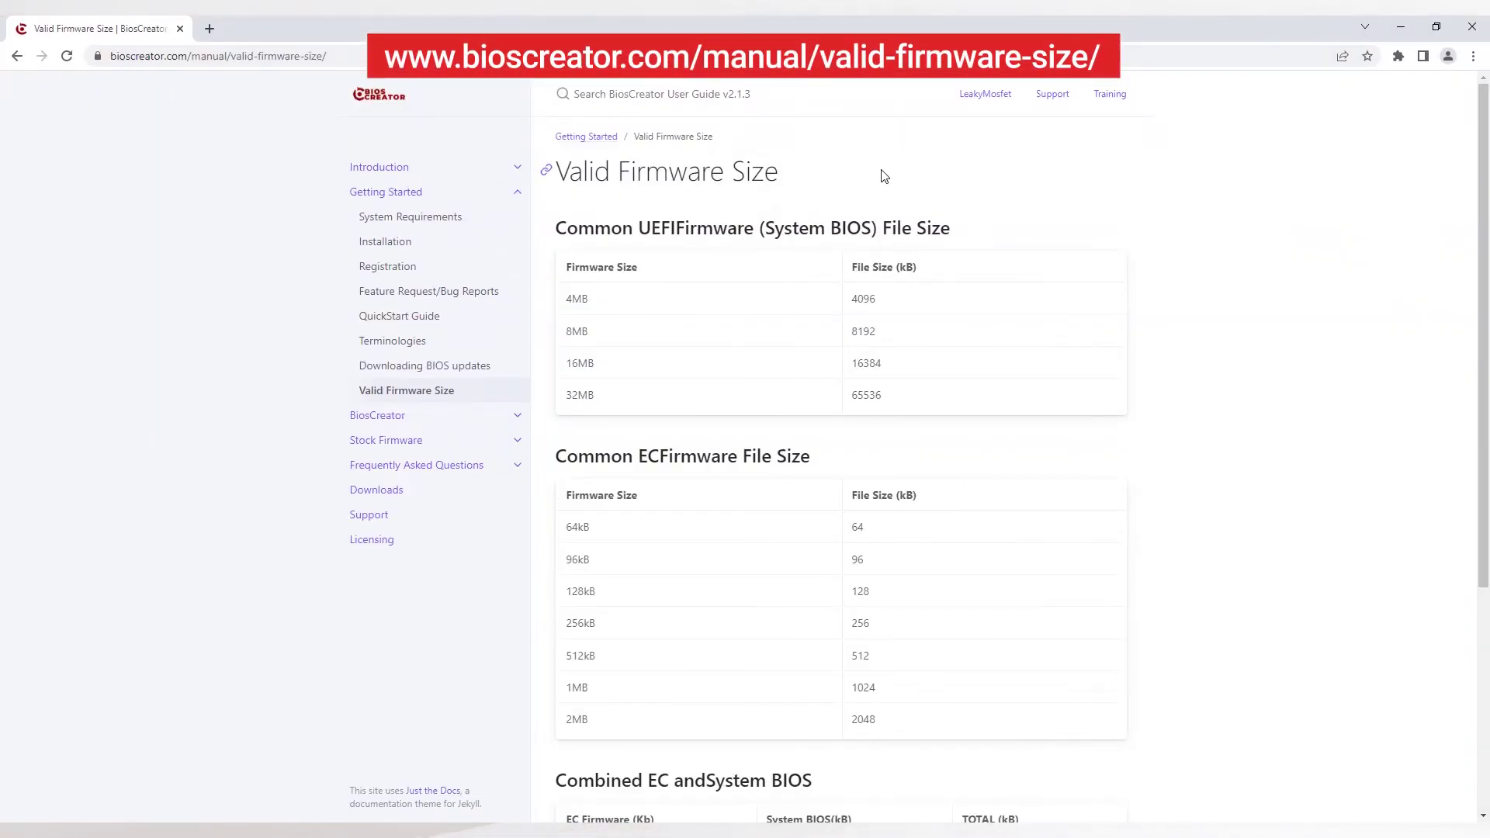
Switch to the browser and review the firmware size tables on the BiosCreator guide's Valid Firmware Size page
{"action": "scroll", "coordinate": [1292, 281], "scroll_direction": "down", "scroll_amount": 4}
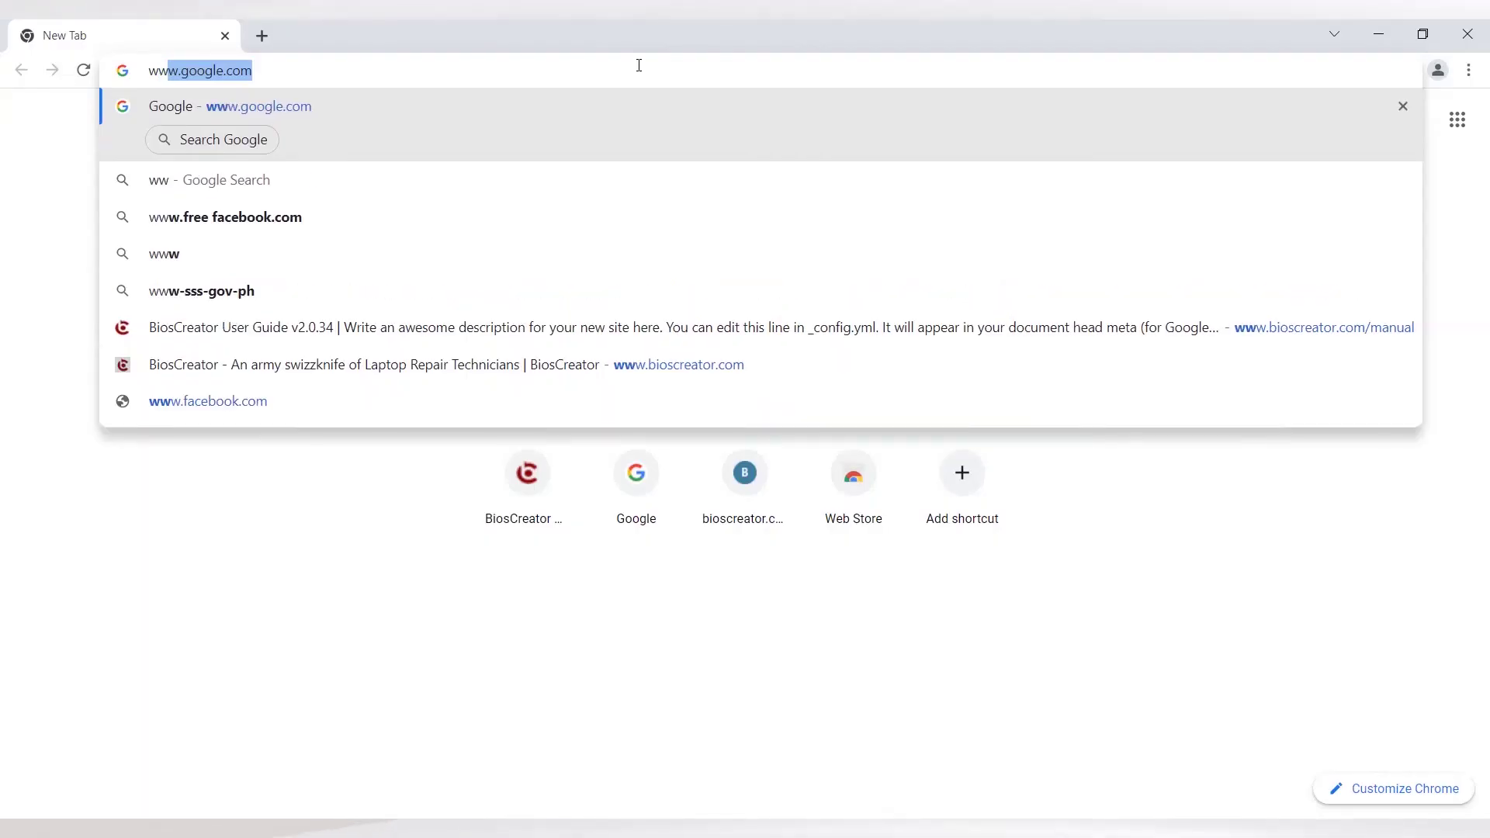
{"action": "type", "text": ".bi"}
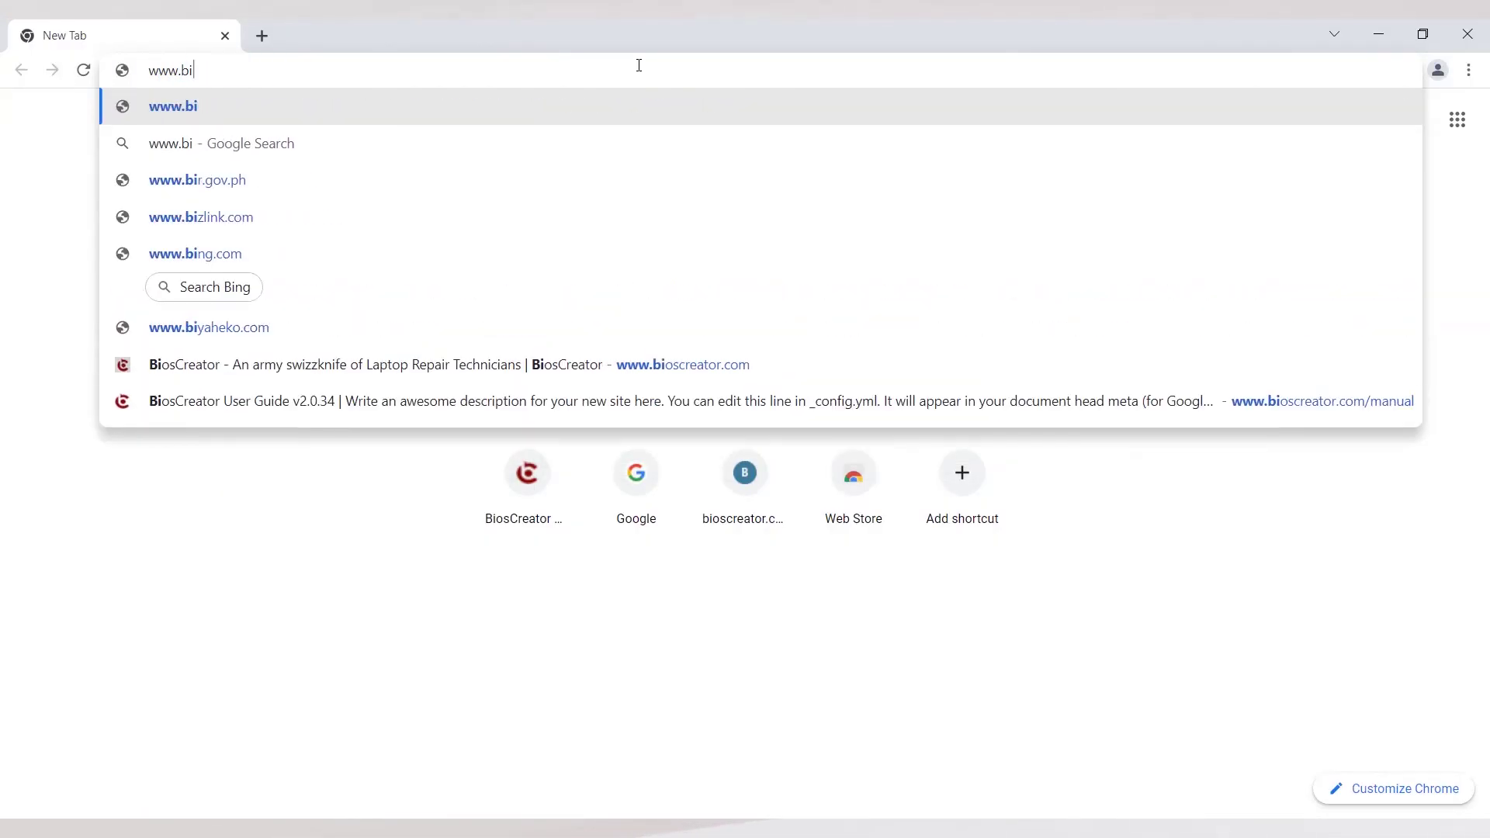
{"action": "type", "text": "oscreator.com"}
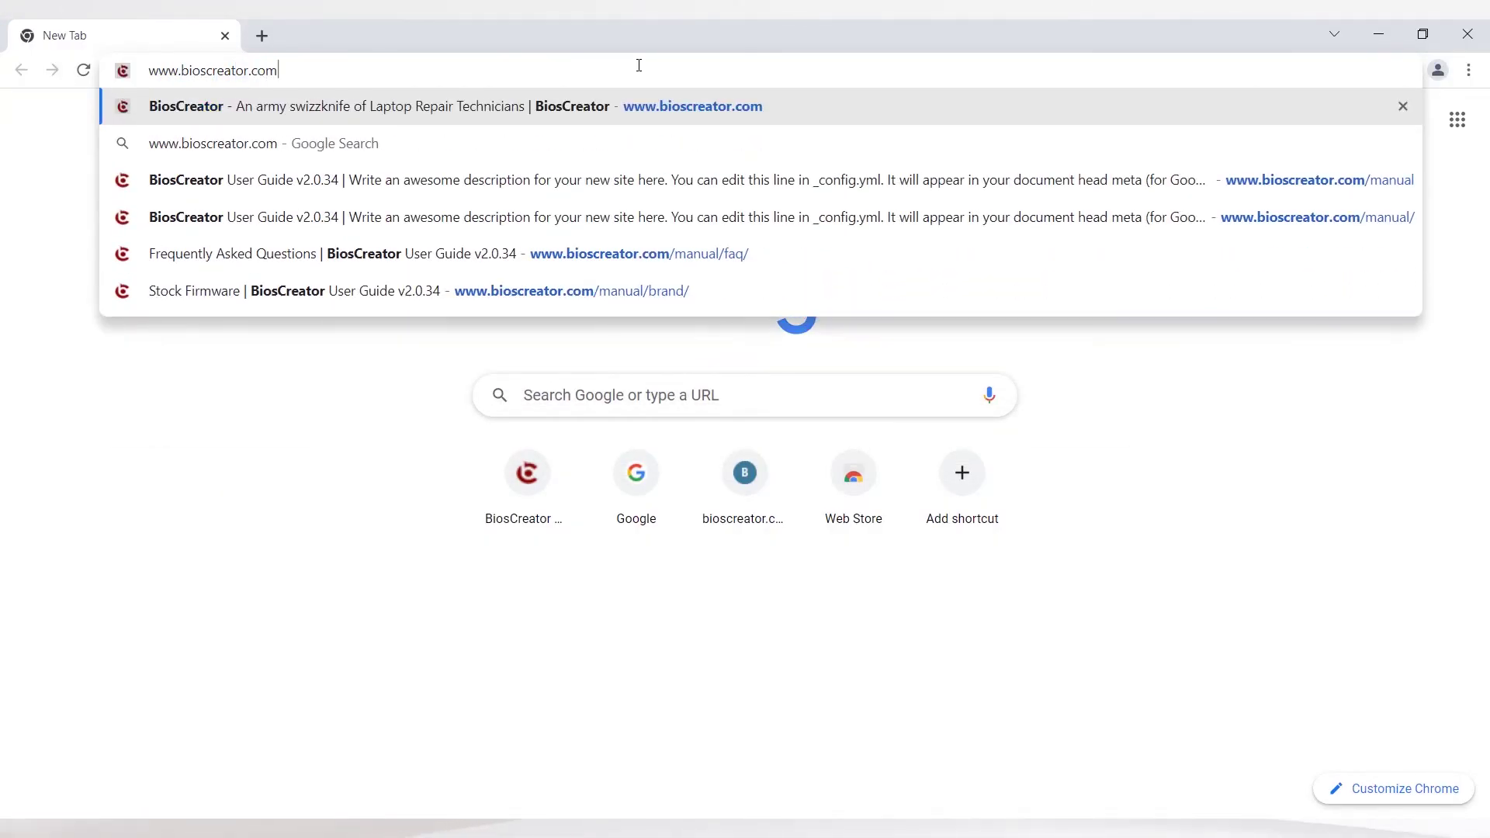
{"action": "key", "text": "Return"}
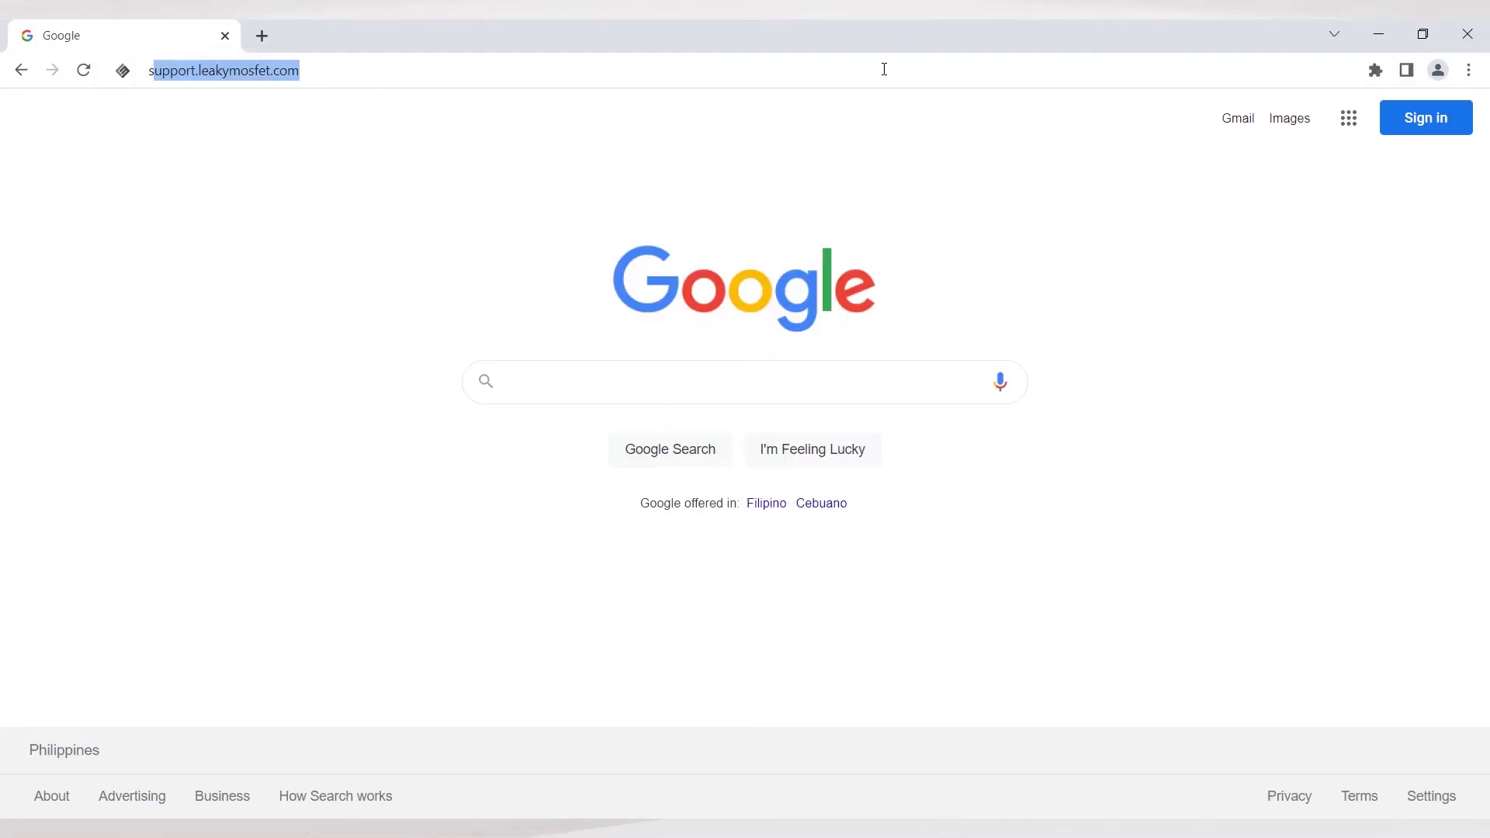
Open the Leaky Mosfet Laptop Forum at support.leakymosfet.com
{"action": "type", "text": "su"}
{"action": "type", "text": "t."}
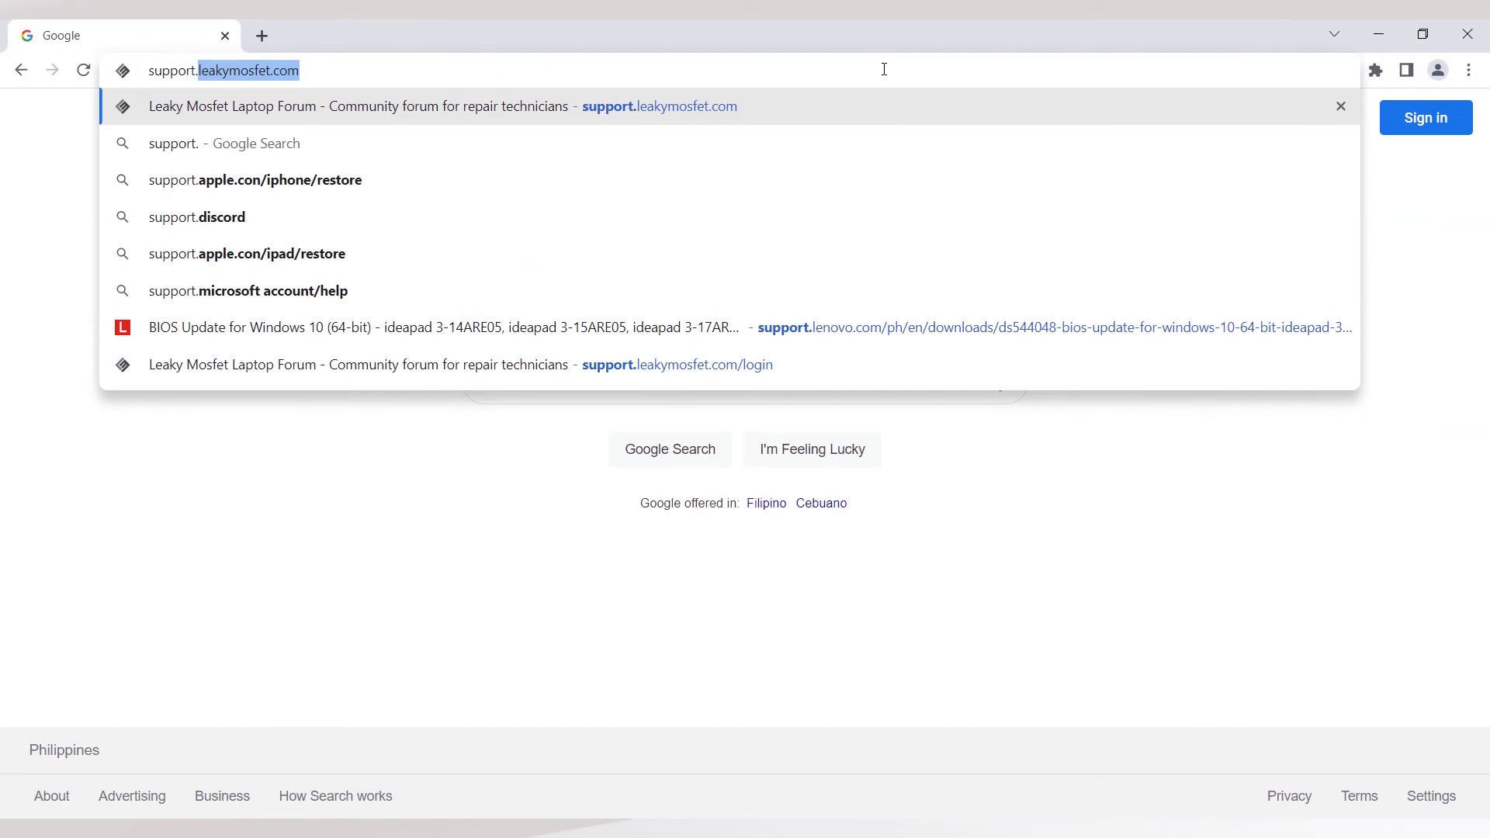
{"action": "type", "text": "leakymosfet.com"}
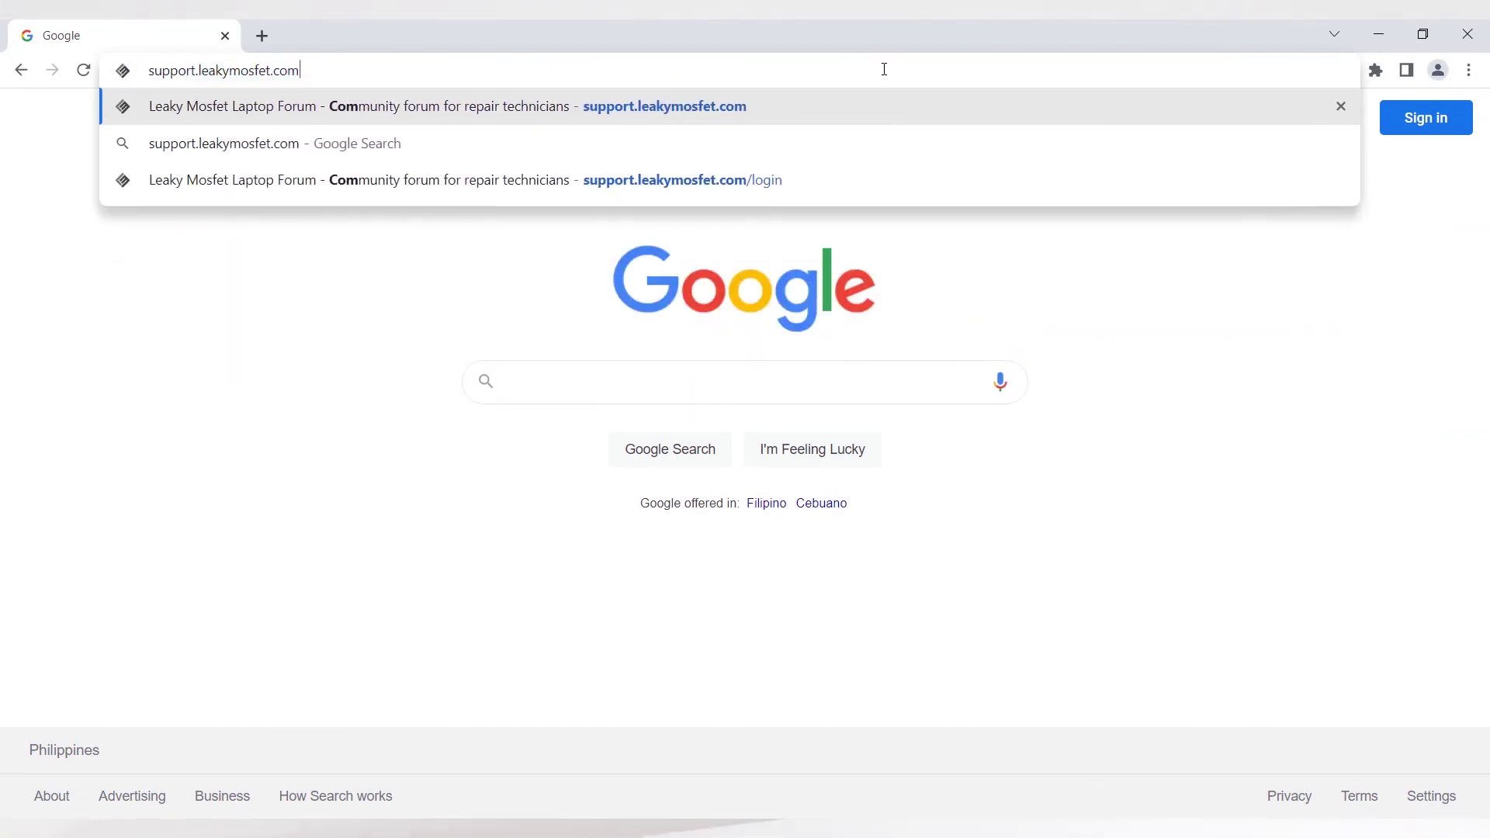
{"action": "key", "text": "Return"}
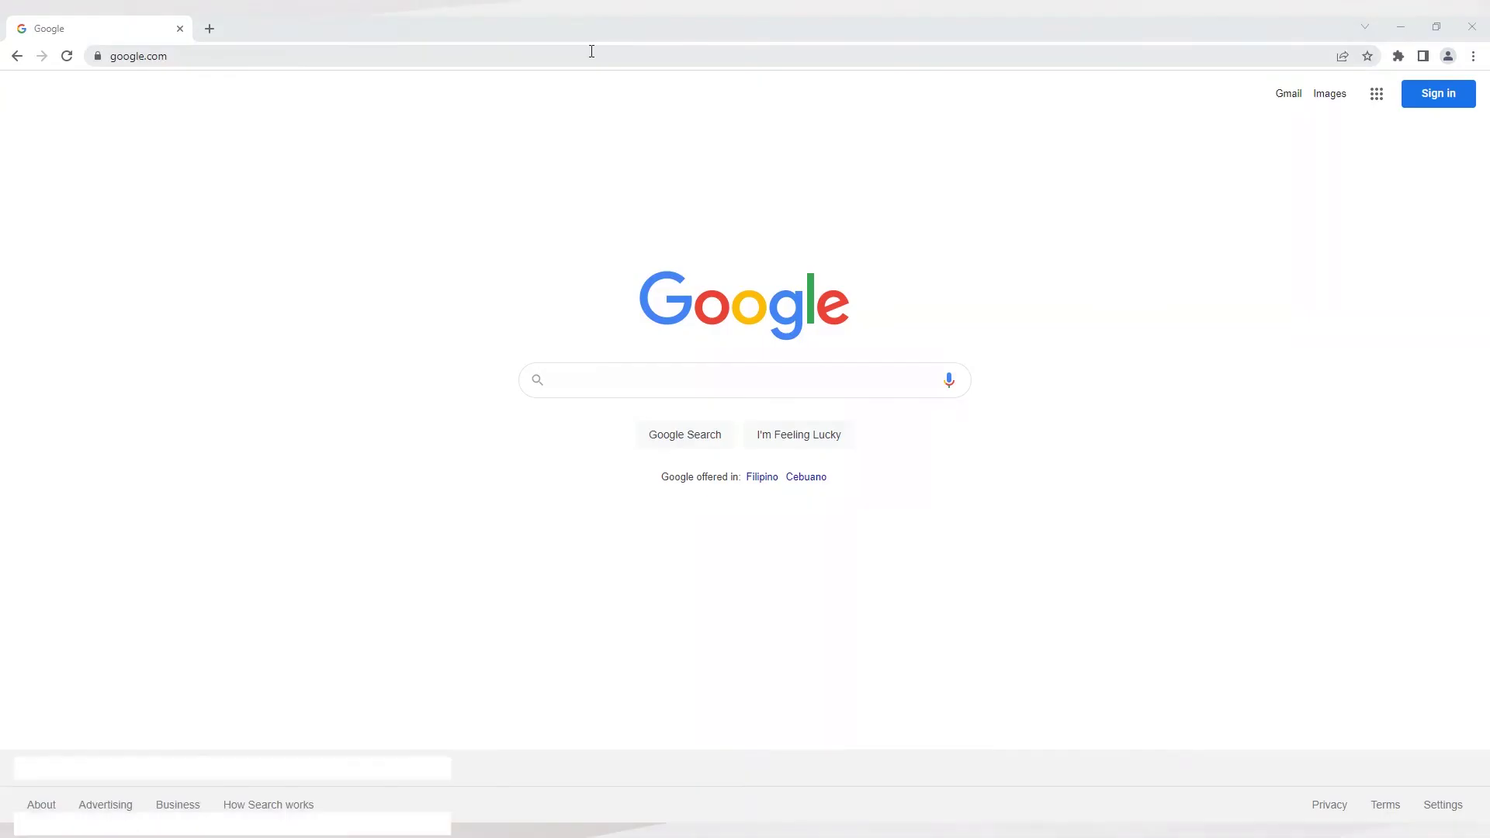
{"action": "left_click", "coordinate": [592, 51]}
{"action": "type", "text": "www"}
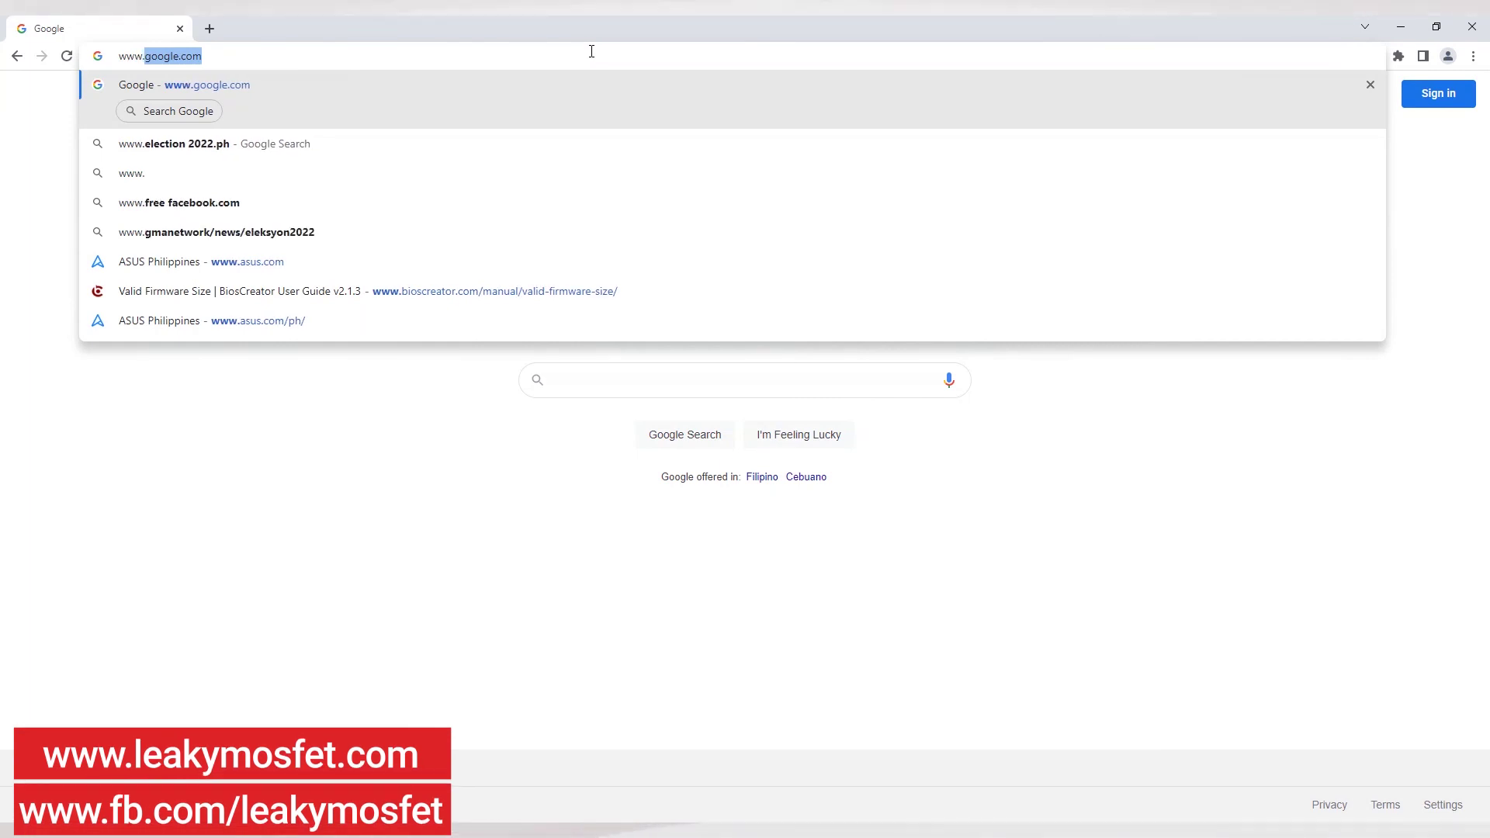
{"action": "type", "text": ".leakymosfet.com"}
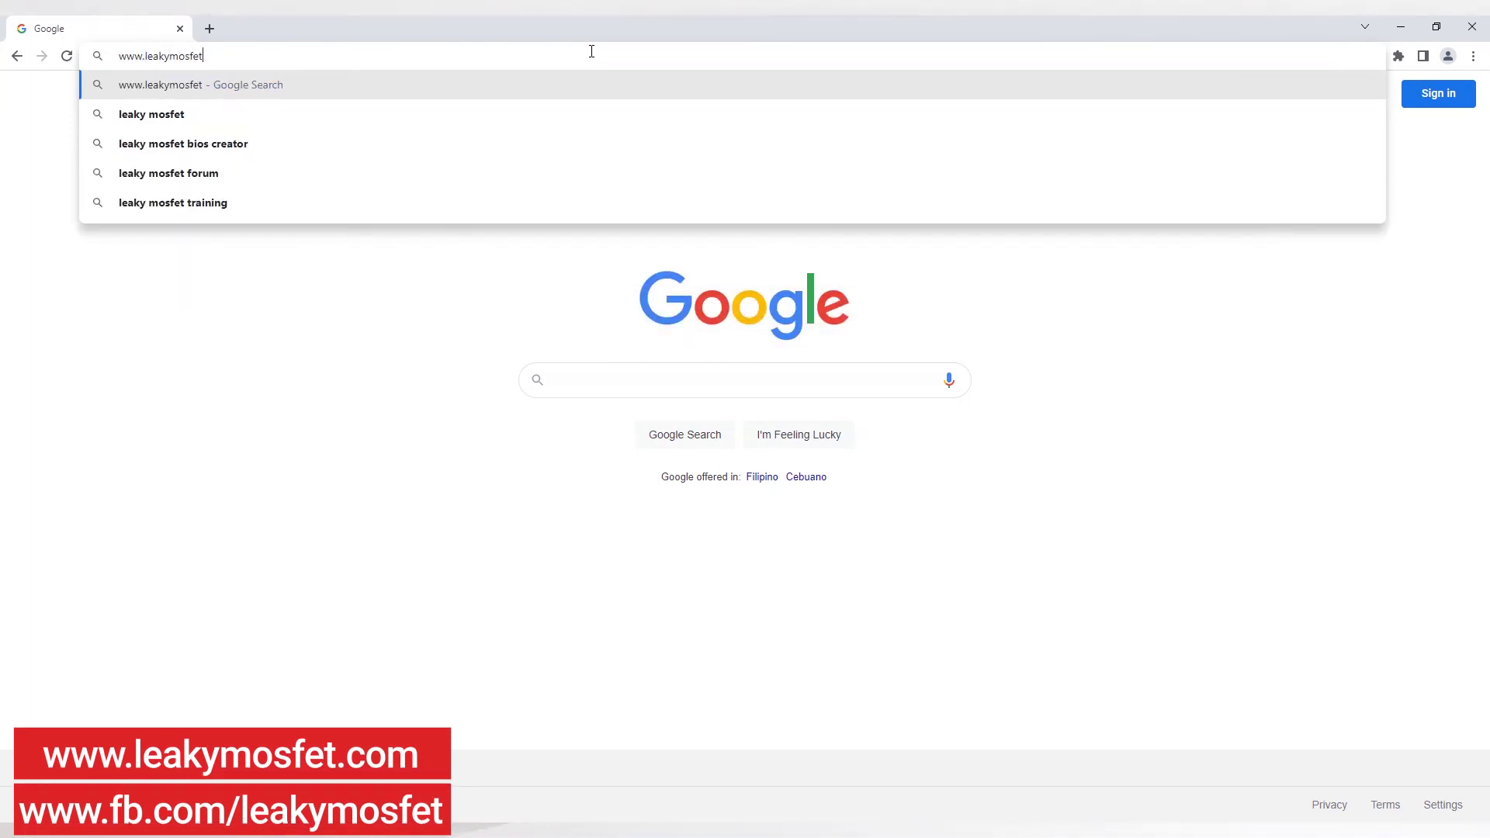
{"action": "key", "text": "Return"}
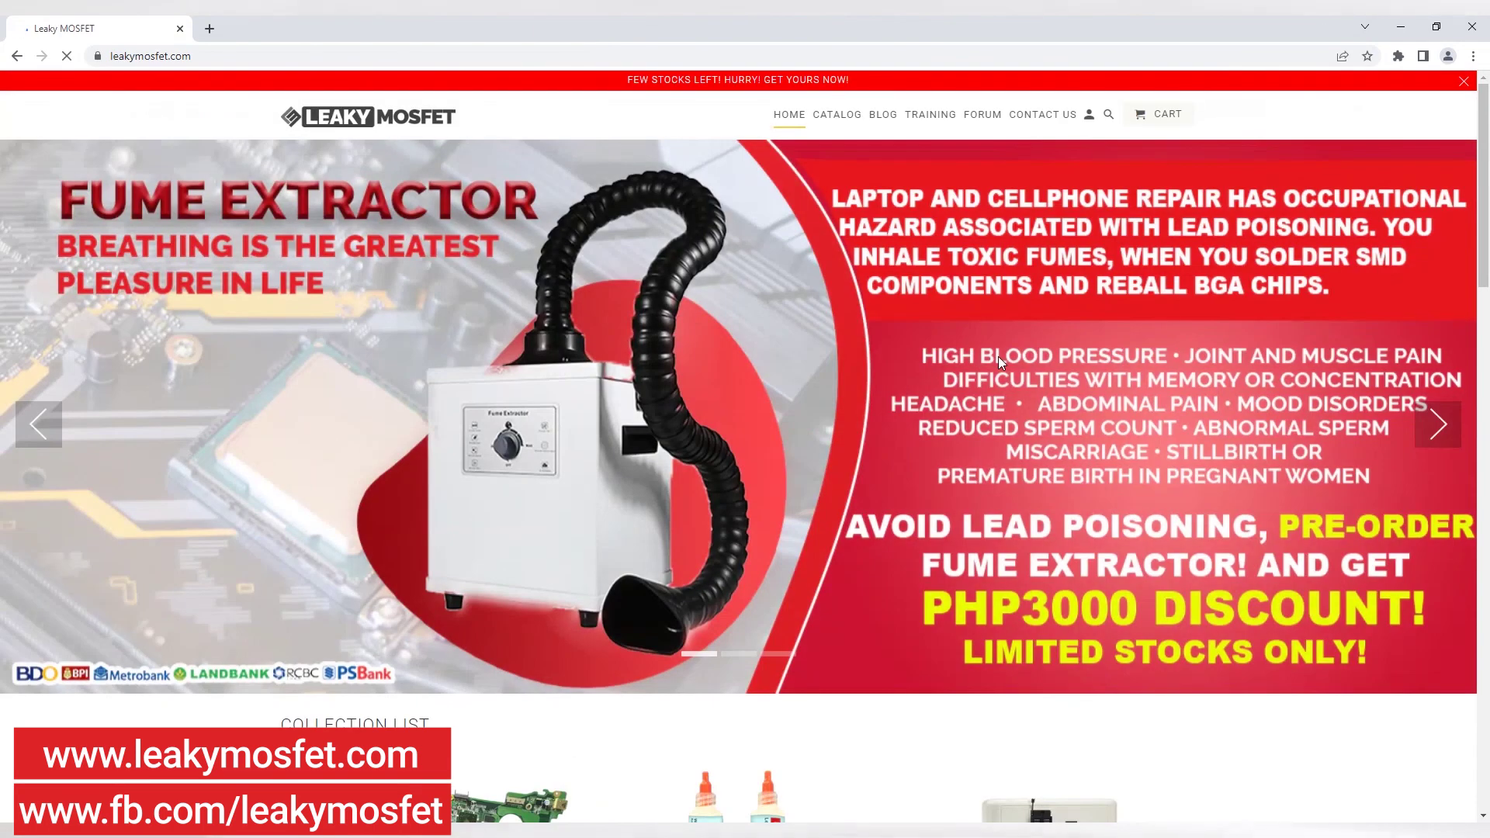
{"action": "scroll", "coordinate": [886, 393], "scroll_direction": "down", "scroll_amount": 6}
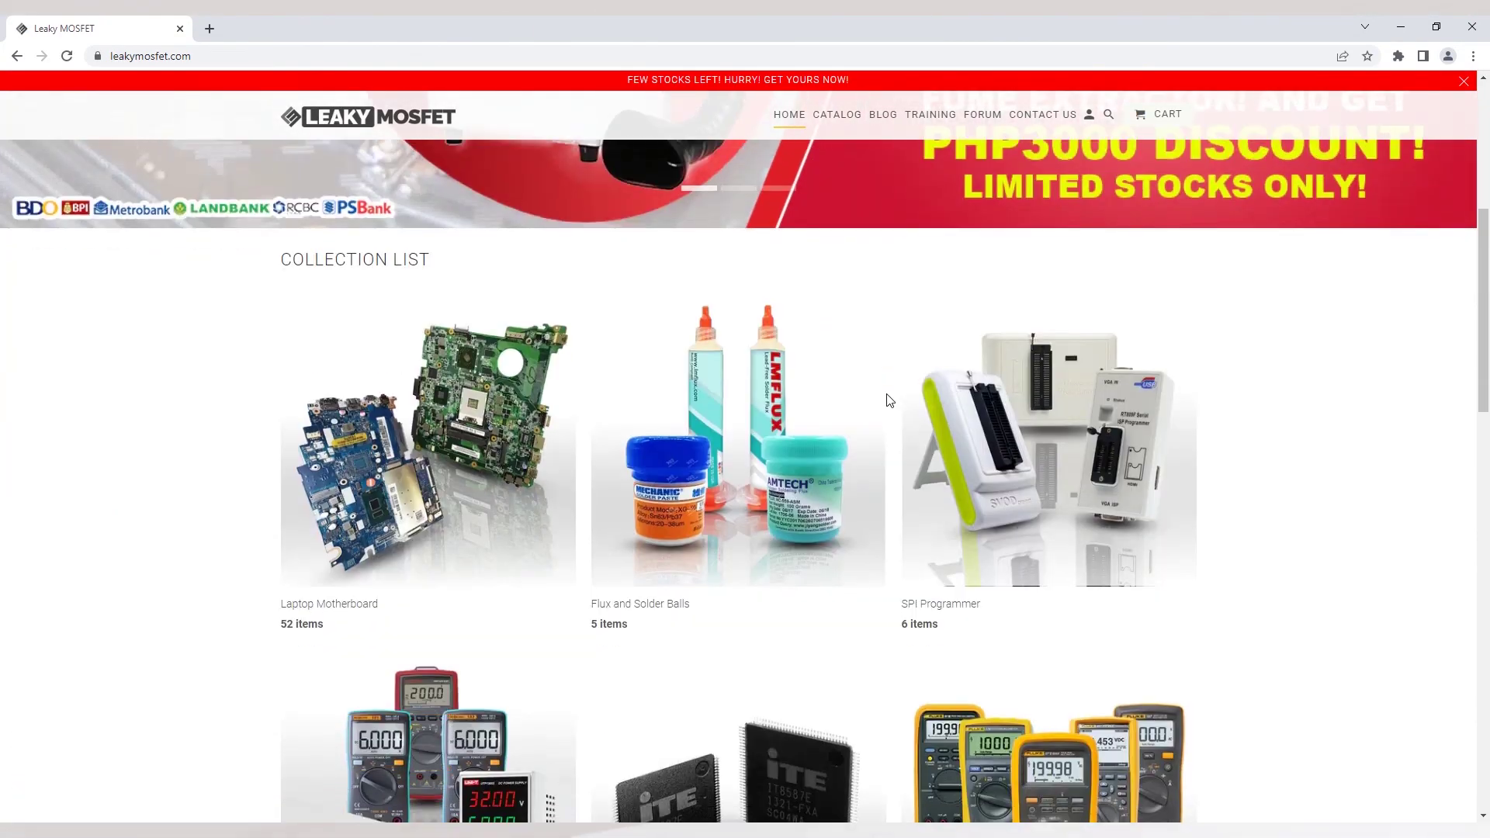
{"action": "scroll", "coordinate": [877, 450], "scroll_direction": "down", "scroll_amount": 1}
{"action": "scroll", "coordinate": [776, 590], "scroll_direction": "down", "scroll_amount": 3}
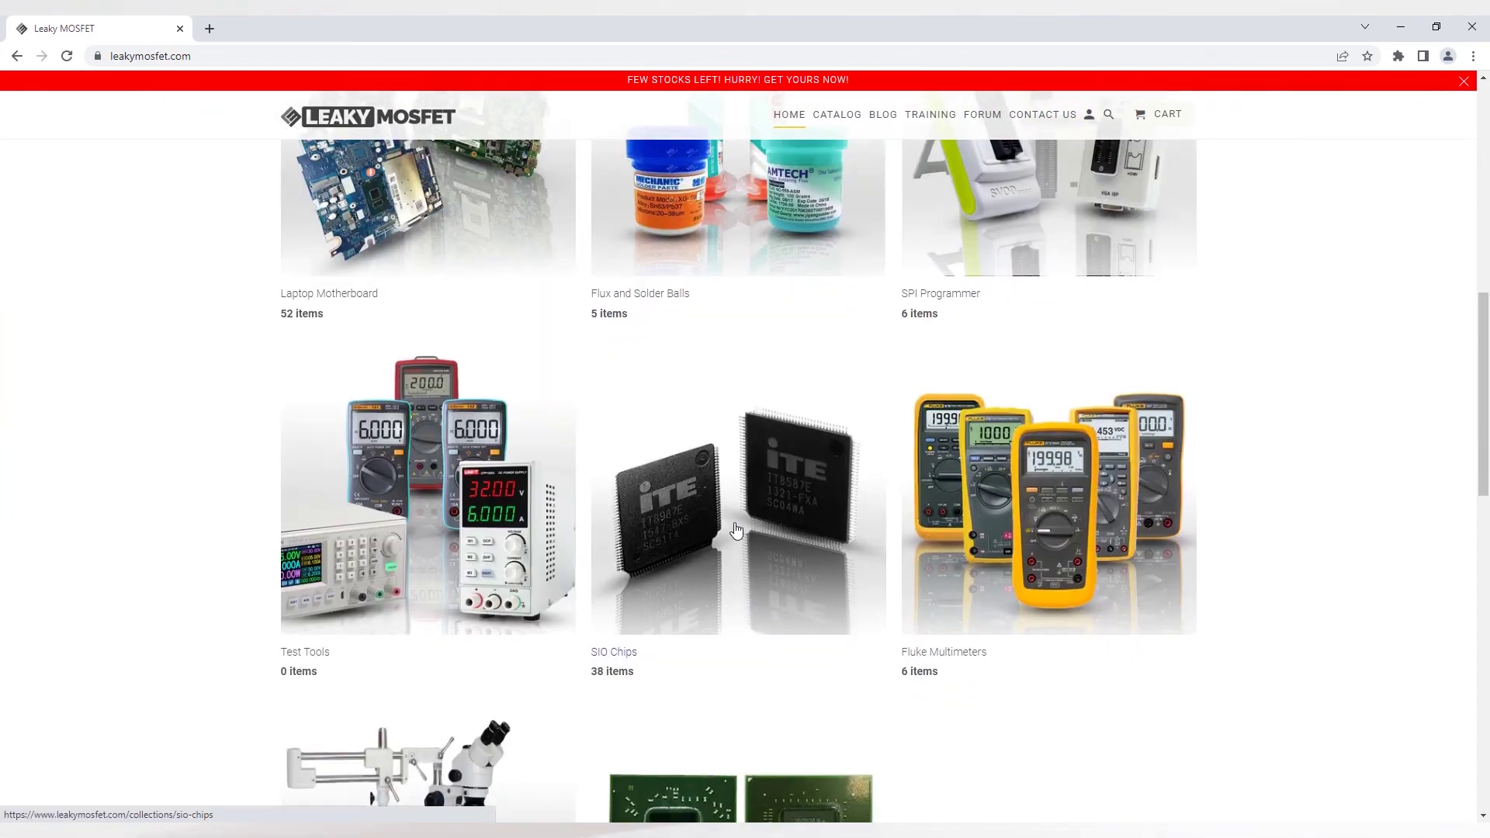